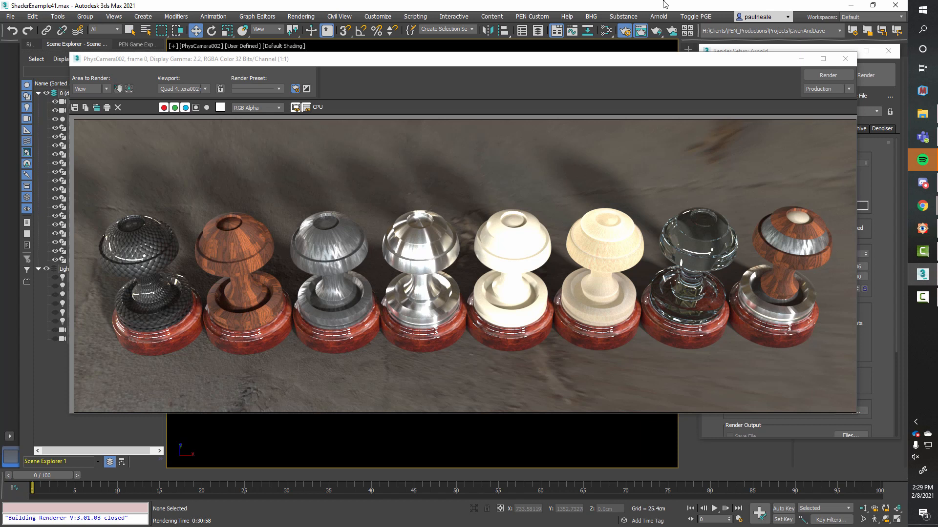
# Step: Open the Slate Material Editor with the Material/Map Browser shown and move the rendered frame window clear of the viewport
pyautogui.press('m')
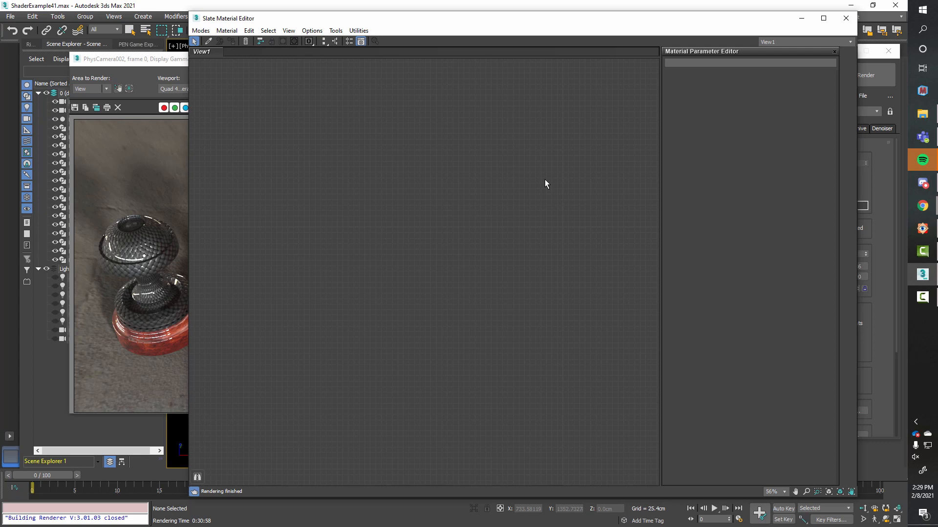
pyautogui.press('o')
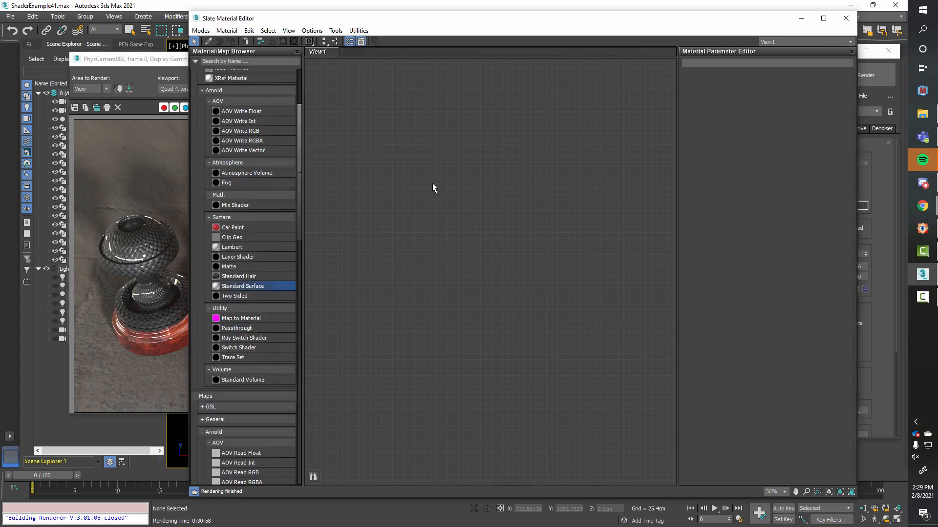
pyautogui.scroll(3, 246, 154)
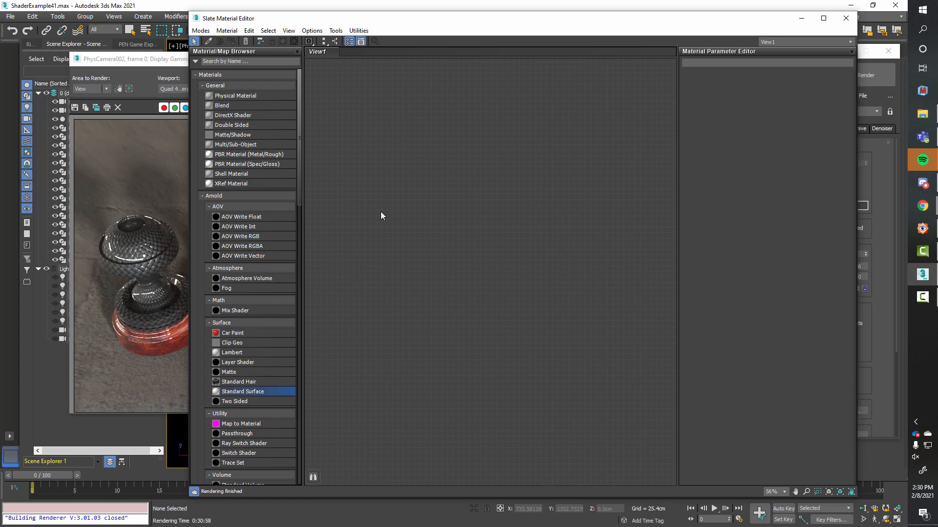
pyautogui.moveTo(180, 61); pyautogui.dragTo(937, 183)
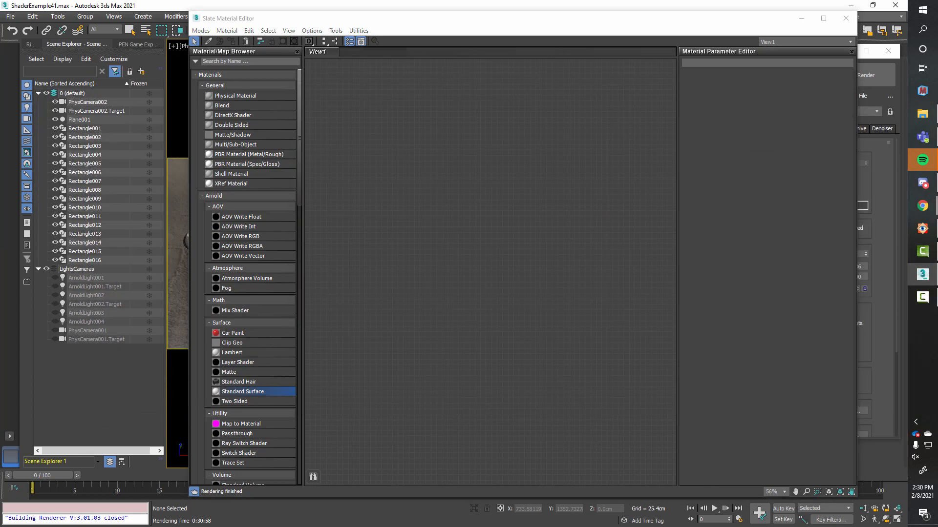
pyautogui.moveTo(459, 18); pyautogui.dragTo(494, 12)
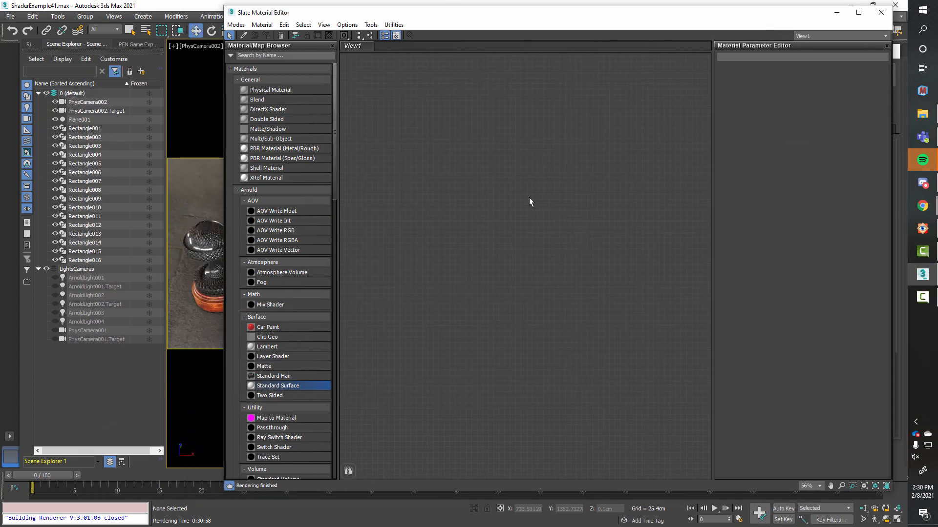
# Step: Pick the dark woven material from the leftmost ornament in the viewport and load its node network into View1
pyautogui.click(244, 35)
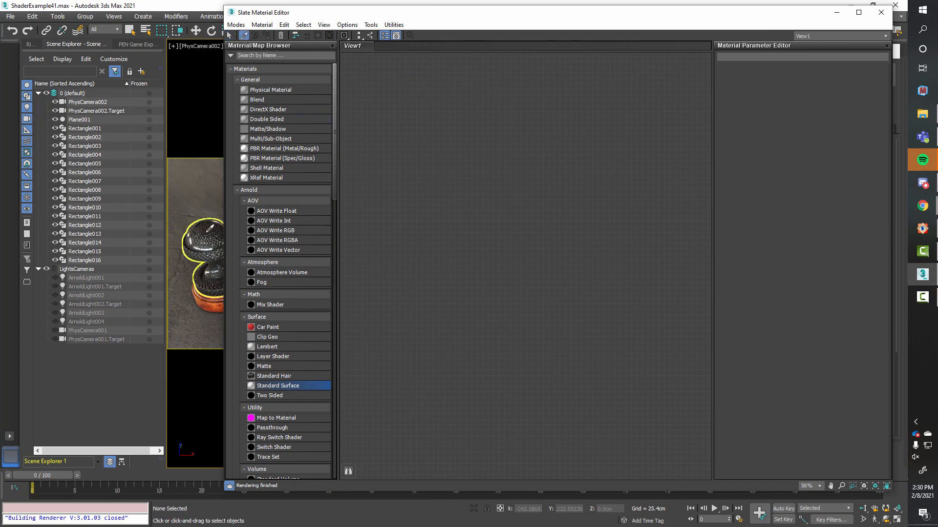
pyautogui.click(207, 232)
pyautogui.moveTo(412, 278); pyautogui.dragTo(502, 299, button='middle')
pyautogui.scroll(-1, 538, 312)
pyautogui.moveTo(390, 115); pyautogui.dragTo(666, 373)
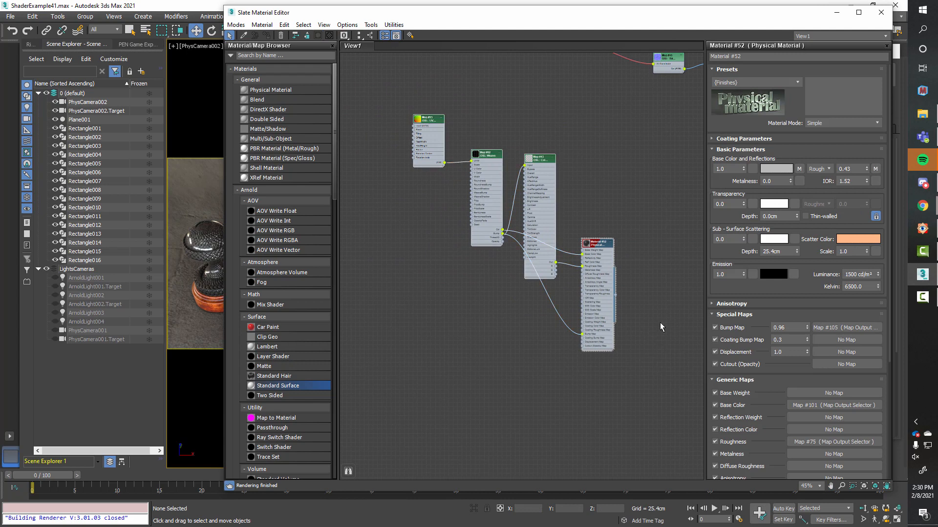
# Step: Hide the unused slots on all of the woven material's nodes and lay out Material #52's child nodes in a row
pyautogui.moveTo(627, 283); pyautogui.dragTo(590, 238, button='middle')
pyautogui.click(565, 205)
pyautogui.moveTo(565, 204); pyautogui.dragTo(565, 191)
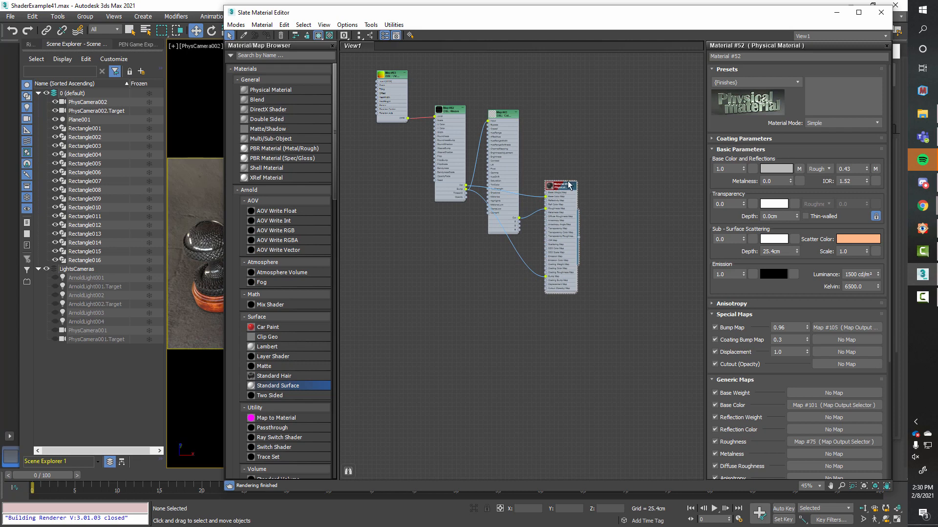
pyautogui.moveTo(575, 202); pyautogui.dragTo(625, 282, button='middle')
pyautogui.moveTo(409, 128); pyautogui.dragTo(696, 423)
pyautogui.press('z')
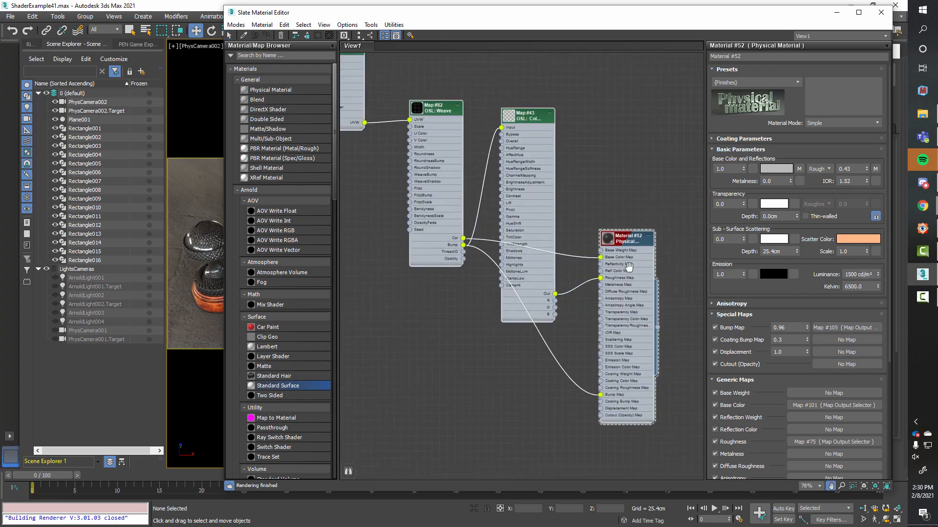
pyautogui.moveTo(406, 92); pyautogui.dragTo(678, 438)
pyautogui.click(450, 111)
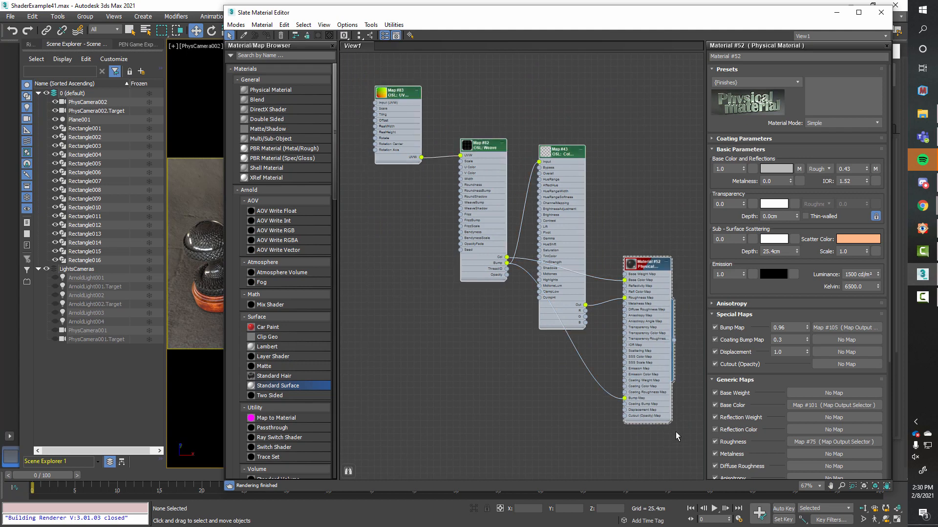
pyautogui.press('h')
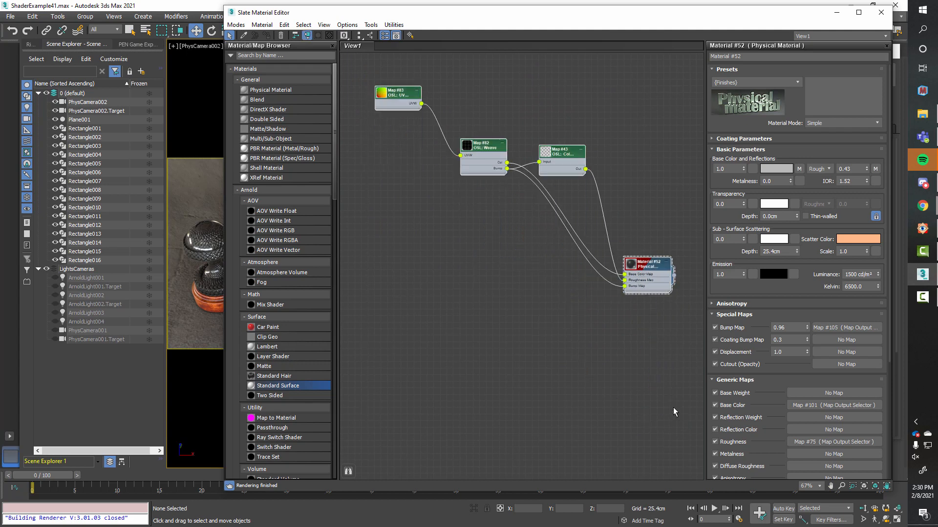
pyautogui.rightClick(650, 268)
pyautogui.click(685, 348)
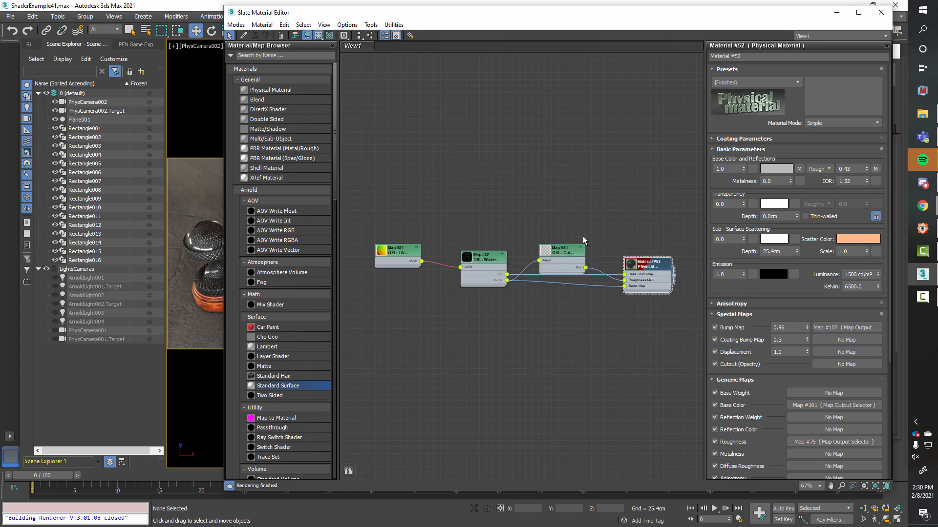
pyautogui.scroll(1, 590, 257)
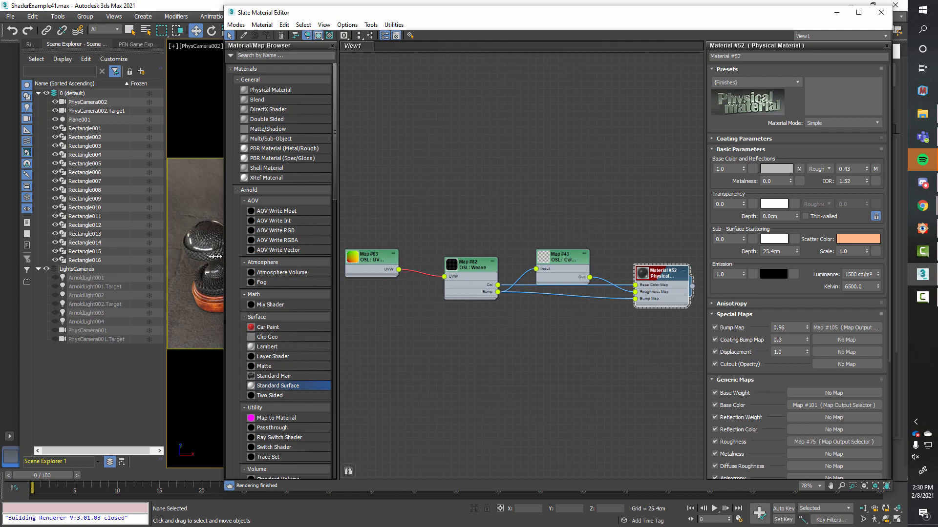
# Step: Widen the Slate Material Editor window and frame the whole woven material network in the enlarged node view
pyautogui.moveTo(224, 255); pyautogui.dragTo(122, 255)
pyautogui.moveTo(356, 202); pyautogui.dragTo(376, 186, button='middle')
pyautogui.moveTo(266, 194); pyautogui.dragTo(637, 370)
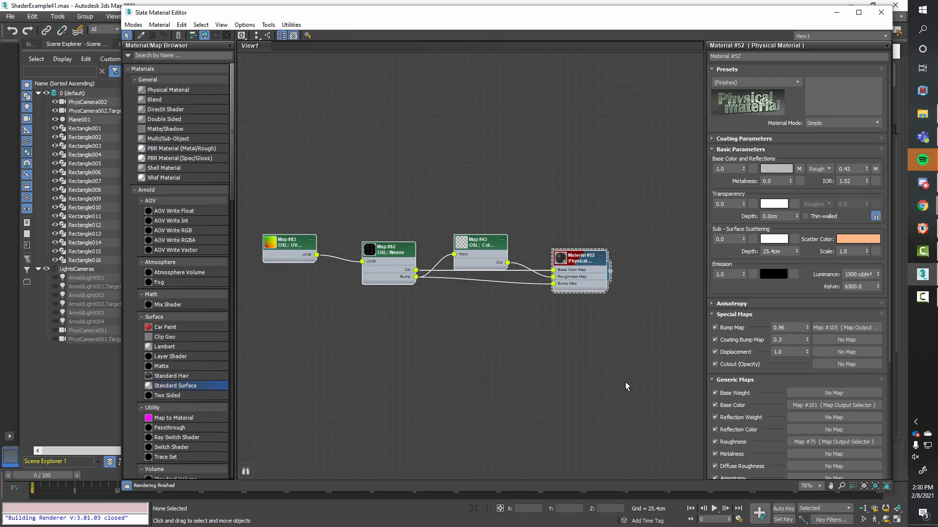
pyautogui.scroll(-5, 509, 322)
pyautogui.moveTo(349, 135); pyautogui.dragTo(644, 309)
pyautogui.moveTo(439, 359); pyautogui.dragTo(456, 282, button='middle')
pyautogui.scroll(3, 419, 355)
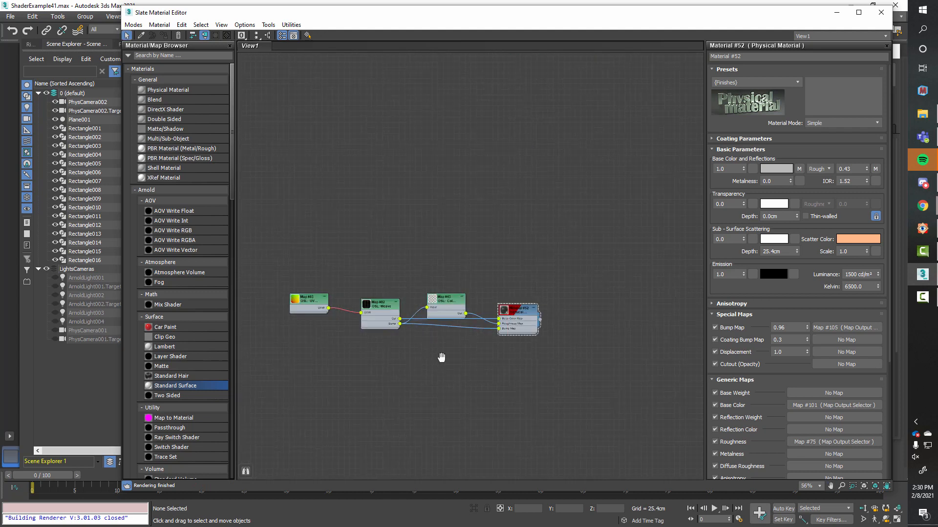
pyautogui.moveTo(439, 359); pyautogui.dragTo(492, 334, button='middle')
pyautogui.moveTo(320, 216); pyautogui.dragTo(657, 389)
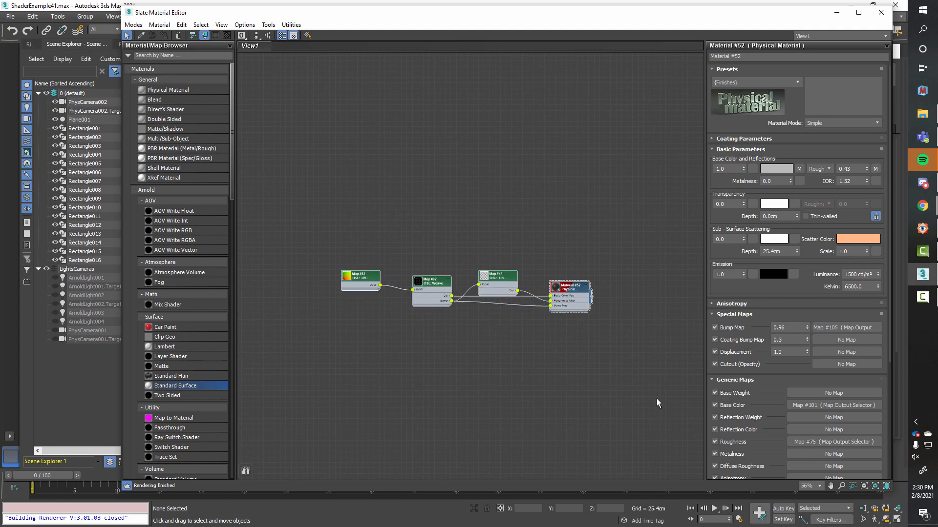
# Step: Add a new Physical Material node to an empty area of View1, with all its map inputs in view
pyautogui.moveTo(533, 363); pyautogui.dragTo(546, 164, button='middle')
pyautogui.scroll(3, 492, 171)
pyautogui.moveTo(187, 91); pyautogui.dragTo(572, 221)
pyautogui.scroll(3, 499, 262)
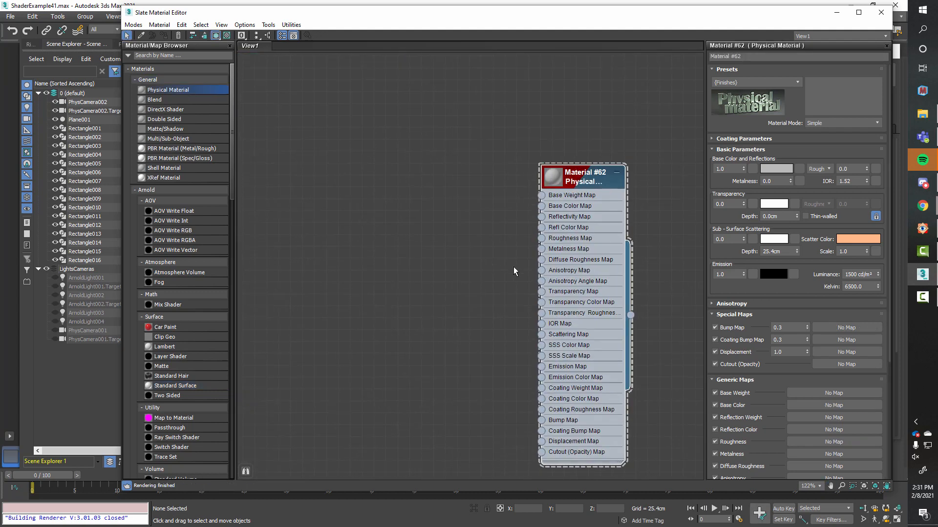
pyautogui.moveTo(500, 262); pyautogui.dragTo(457, 239, button='middle')
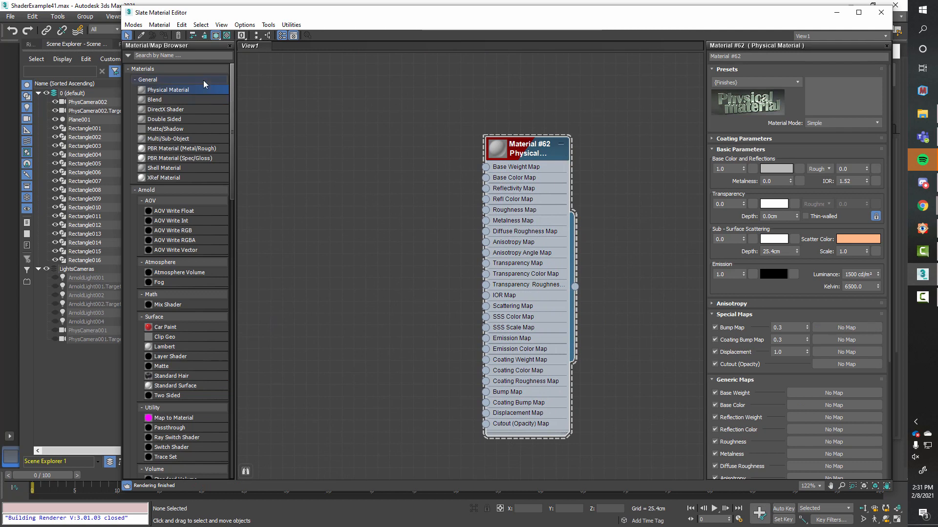
pyautogui.moveTo(535, 155); pyautogui.dragTo(565, 141)
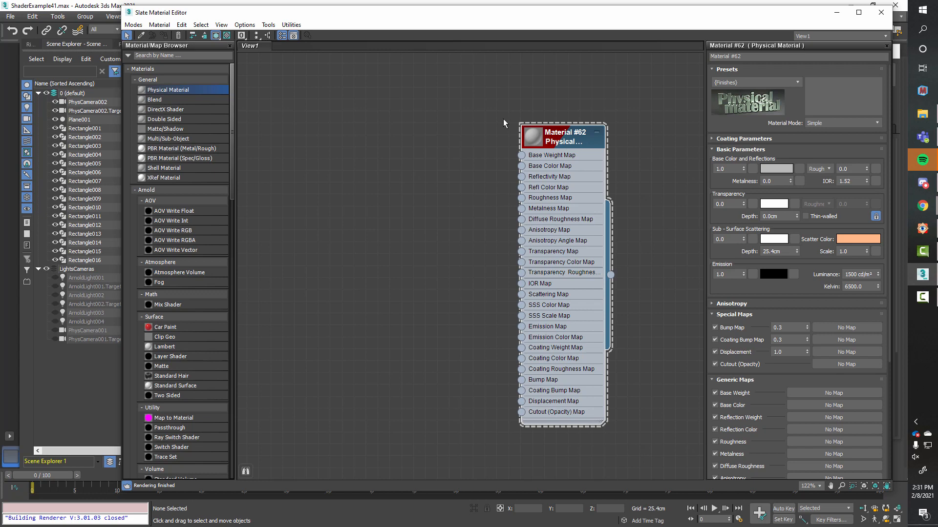
# Step: Bring back the rendered frame window to view the eight ornaments and open the Render Setup settings
pyautogui.moveTo(937, 90); pyautogui.dragTo(326, 86)
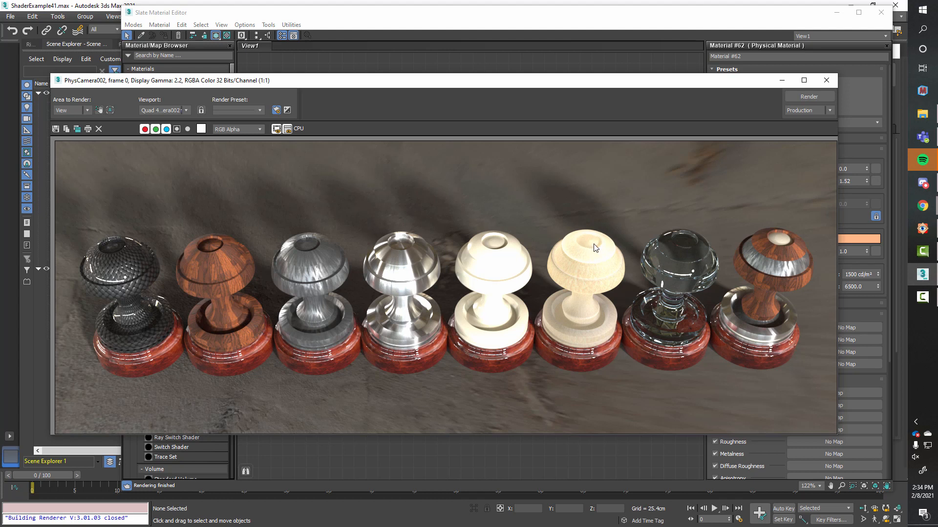
pyautogui.press('F10')
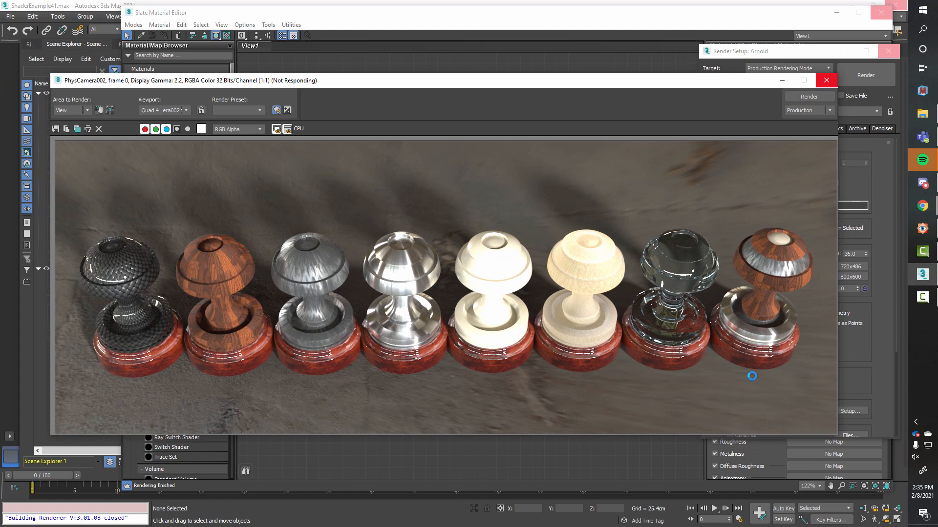
pyautogui.click(650, 18)
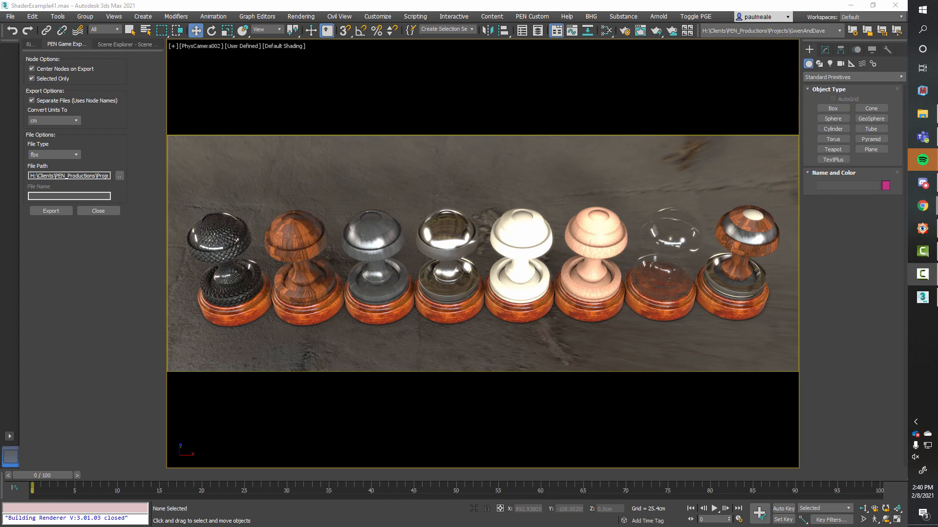
# Step: Open the Slate Material Editor, widen its window and bring the woven Material #52 network into view
pyautogui.press('m')
pyautogui.moveTo(595, 196); pyautogui.dragTo(629, 222, button='middle')
pyautogui.scroll(5, 505, 131)
pyautogui.moveTo(582, 178); pyautogui.dragTo(577, 204, button='middle')
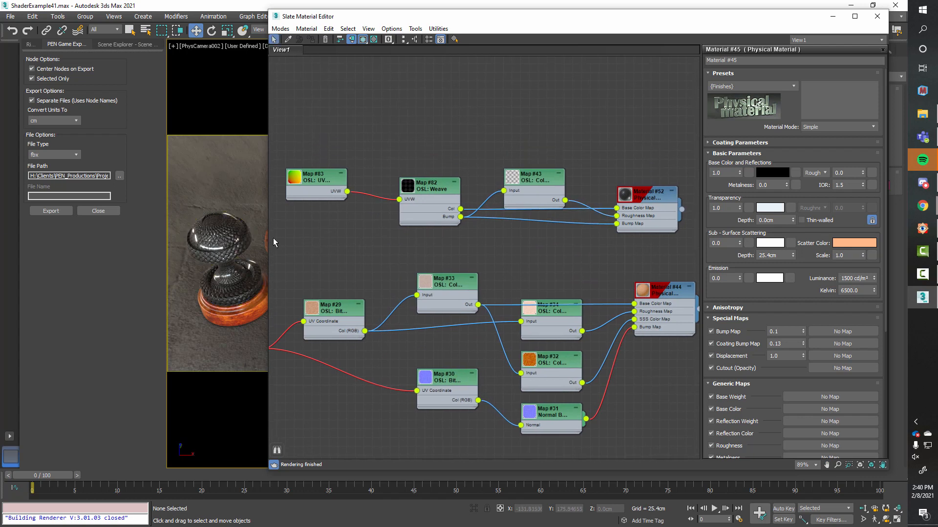
pyautogui.moveTo(269, 243); pyautogui.dragTo(155, 242)
pyautogui.moveTo(279, 237); pyautogui.dragTo(328, 259, button='middle')
pyautogui.scroll(3, 371, 215)
pyautogui.moveTo(476, 274); pyautogui.dragTo(464, 265, button='middle')
pyautogui.scroll(-1, 464, 266)
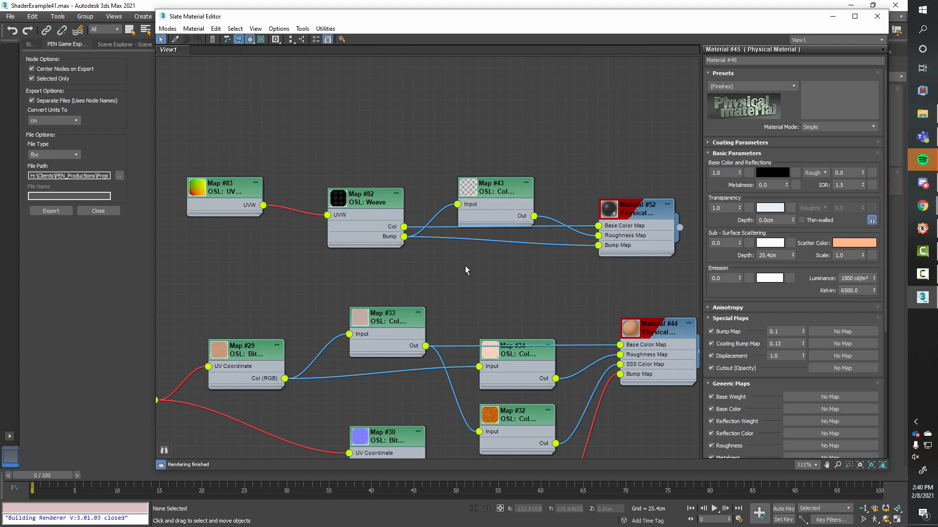
# Step: Show all slots on the woven material's four nodes and move them up, clear of the Material #44 network
pyautogui.moveTo(245, 146); pyautogui.dragTo(674, 291)
pyautogui.scroll(-2, 567, 290)
pyautogui.moveTo(601, 227); pyautogui.dragTo(591, 116)
pyautogui.press('h')
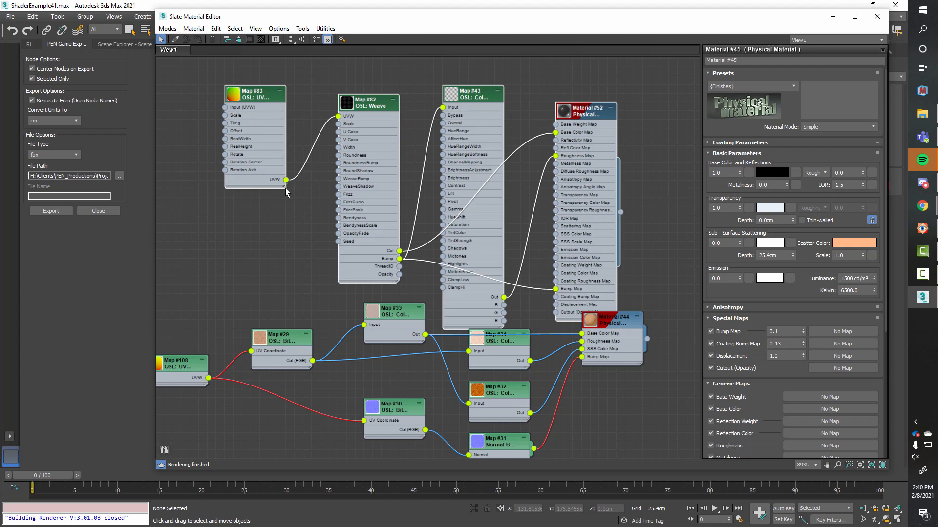
pyautogui.moveTo(581, 114); pyautogui.dragTo(580, 89)
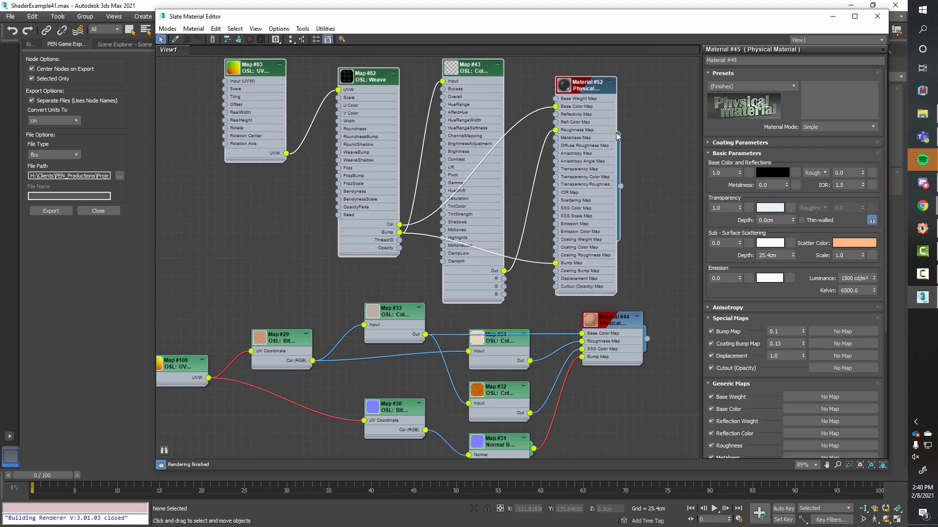
# Step: Show the parameters of the Material #52 Physical Material node
pyautogui.scroll(2, 646, 159)
pyautogui.moveTo(646, 159); pyautogui.dragTo(649, 219, button='middle')
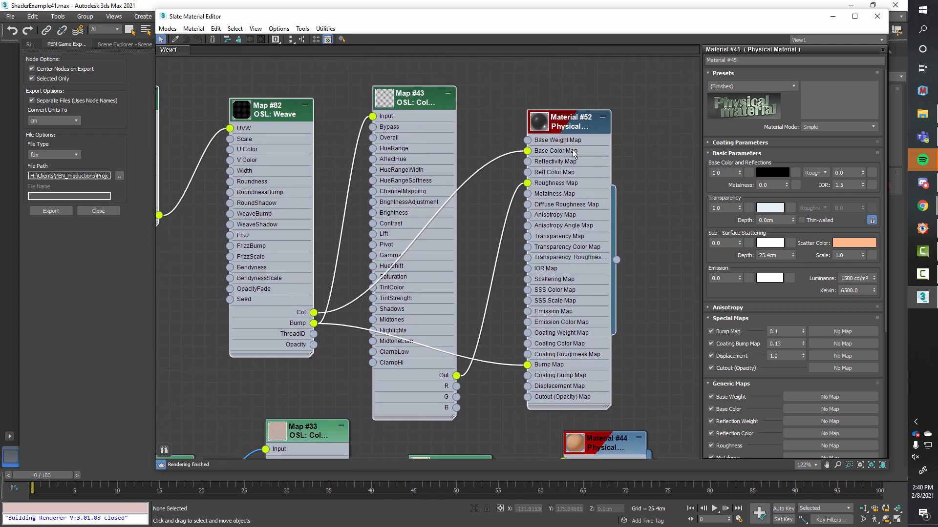
pyautogui.doubleClick(583, 130)
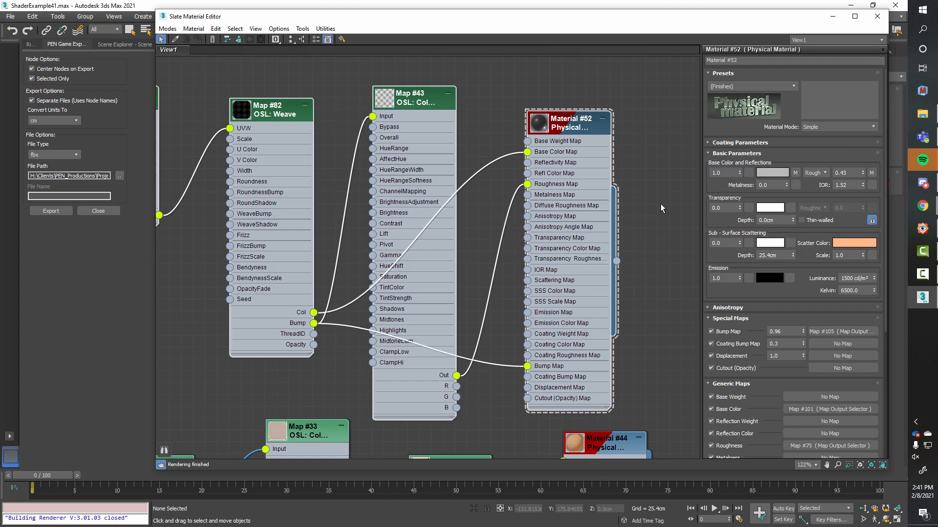
# Step: Space out the woven material's nodes and align the UV, Weave and color correction nodes along their top edges
pyautogui.moveTo(271, 115); pyautogui.dragTo(259, 114)
pyautogui.click(478, 389)
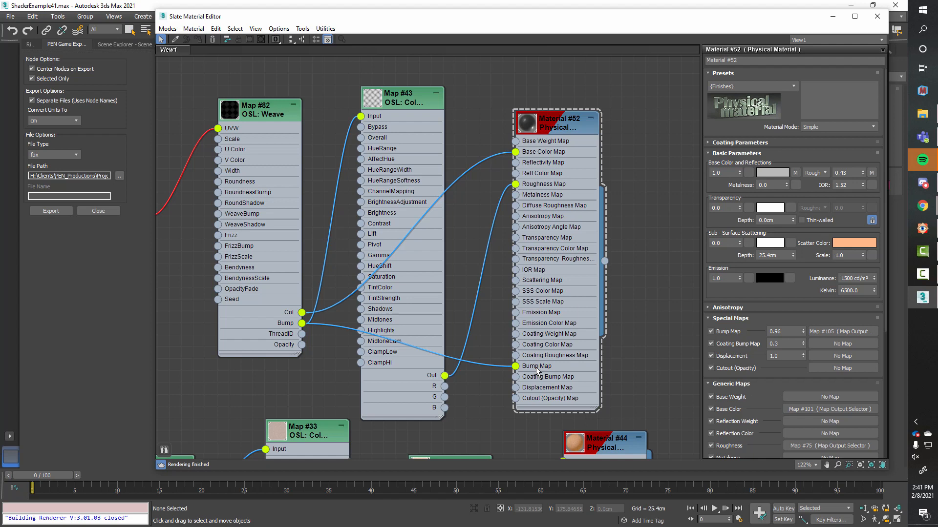
pyautogui.moveTo(498, 215); pyautogui.dragTo(568, 194, button='middle')
pyautogui.moveTo(482, 86); pyautogui.dragTo(493, 86)
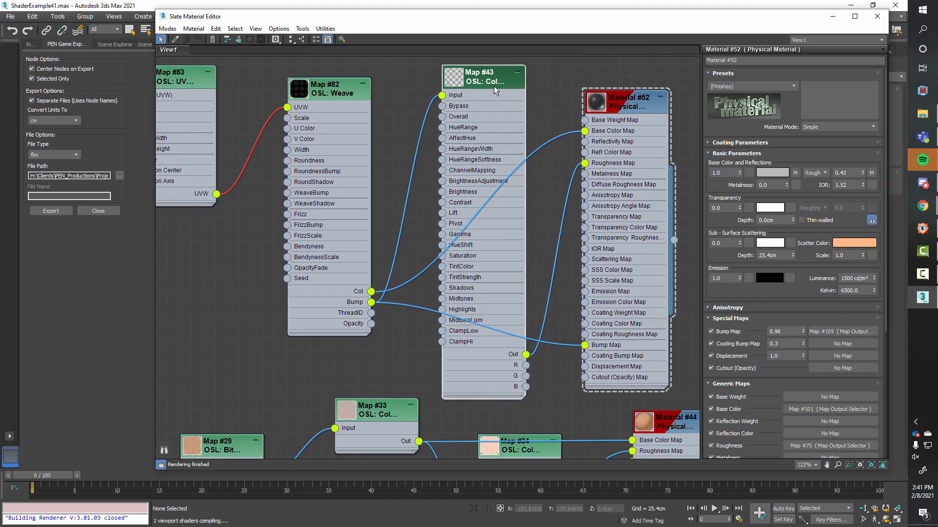
pyautogui.moveTo(493, 106); pyautogui.dragTo(505, 106, button='middle')
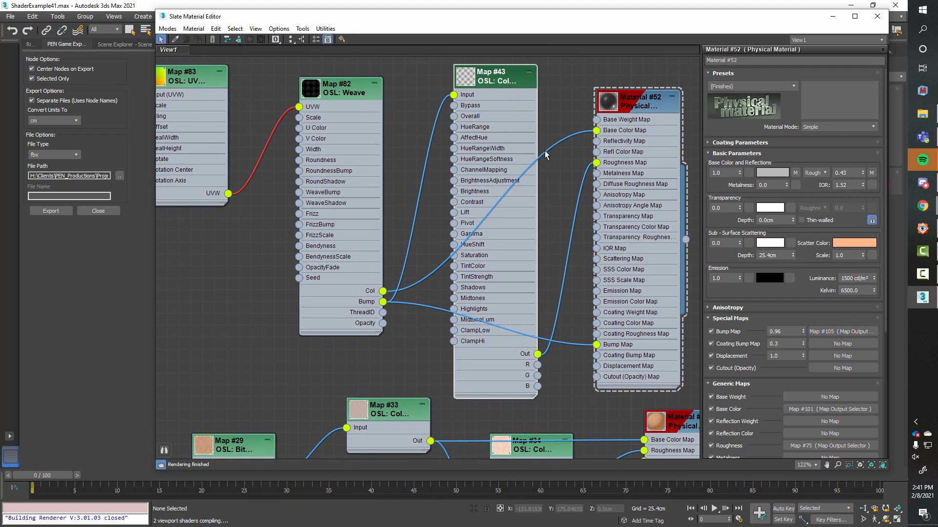
pyautogui.moveTo(626, 108); pyautogui.dragTo(638, 104)
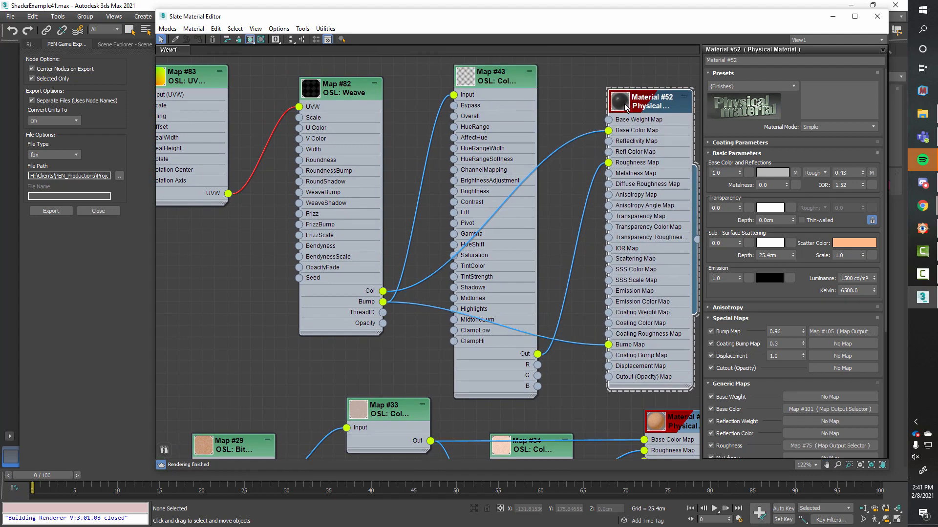
pyautogui.moveTo(578, 102); pyautogui.dragTo(556, 103, button='middle')
pyautogui.moveTo(643, 105); pyautogui.dragTo(656, 97)
pyautogui.moveTo(564, 110); pyautogui.dragTo(604, 113, button='middle')
pyautogui.moveTo(525, 86)
pyautogui.mouseDown()
pyautogui.moveTo(534, 87)
pyautogui.moveTo(525, 86)
pyautogui.mouseUp()
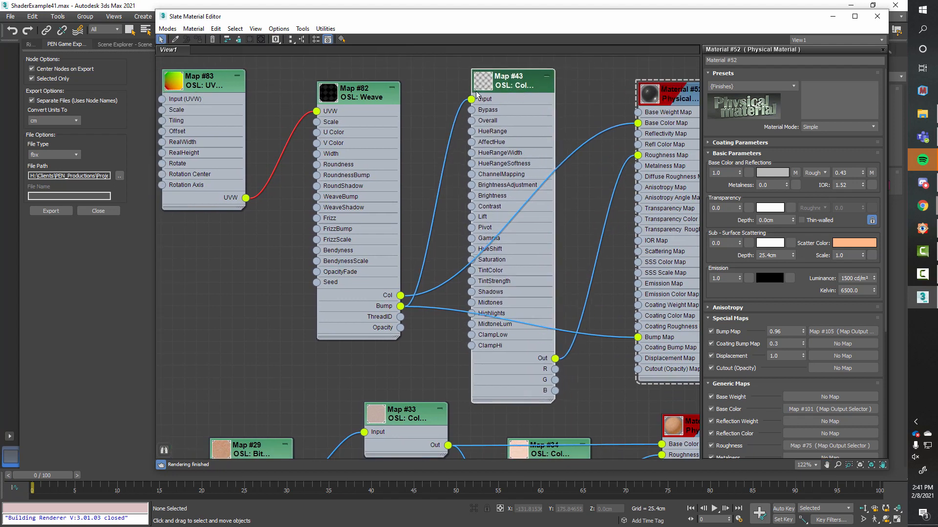
pyautogui.moveTo(213, 92); pyautogui.dragTo(248, 93)
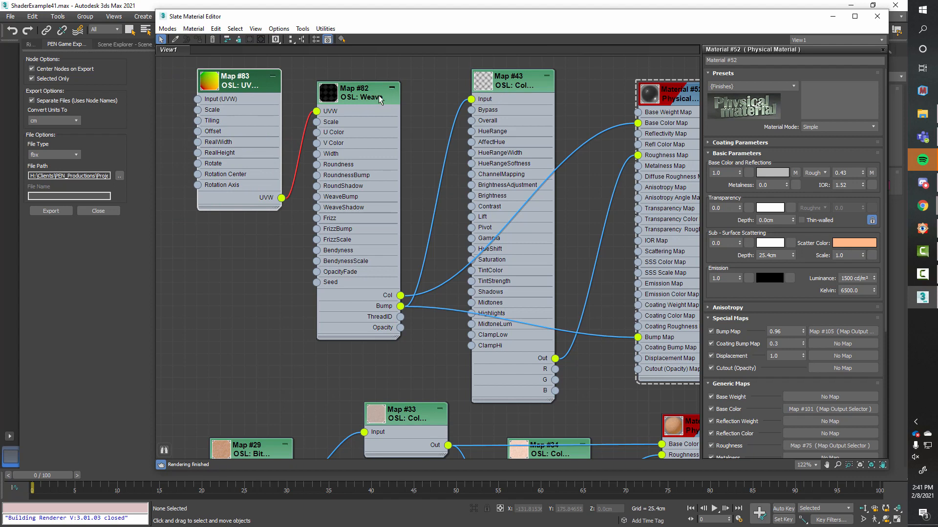
pyautogui.moveTo(379, 96); pyautogui.dragTo(362, 87)
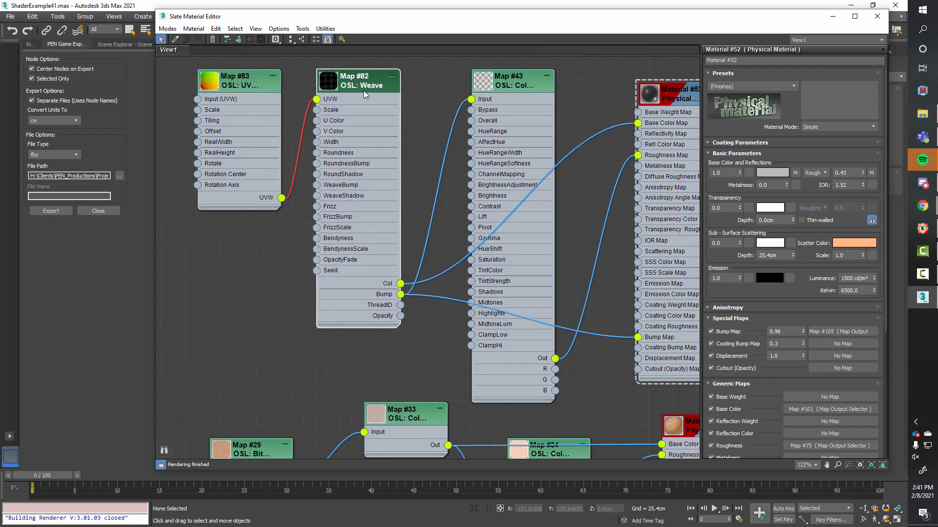
# Step: Show the Map #82 Weave node's parameters and read through its Weave.osl source code
pyautogui.doubleClick(364, 89)
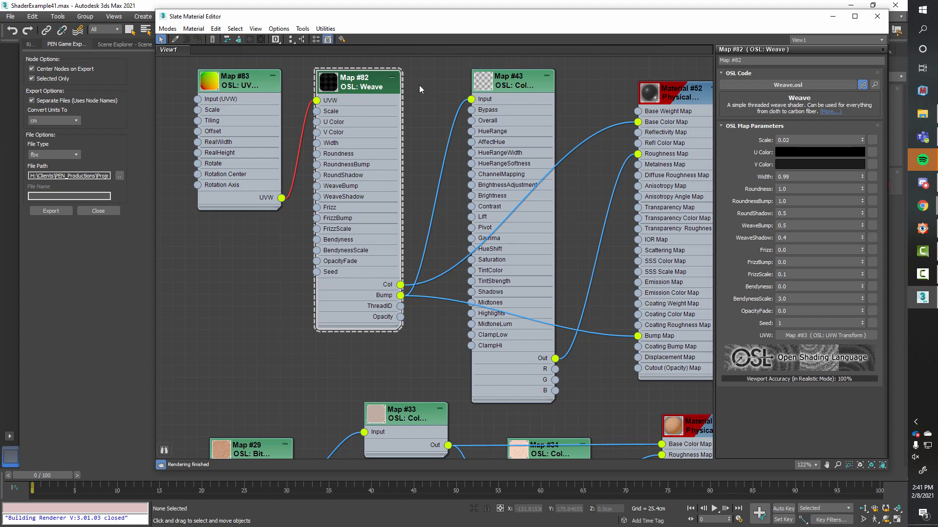
pyautogui.click(874, 85)
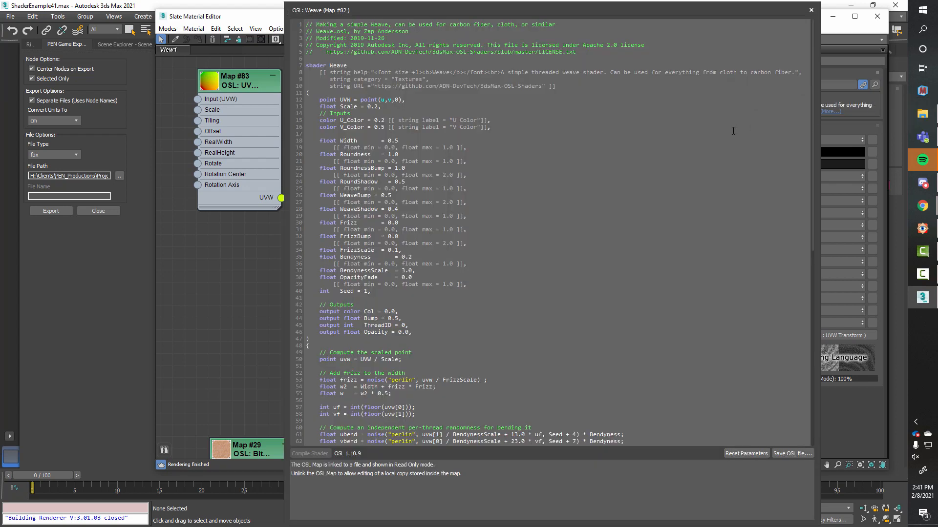
pyautogui.scroll(-15, 585, 176)
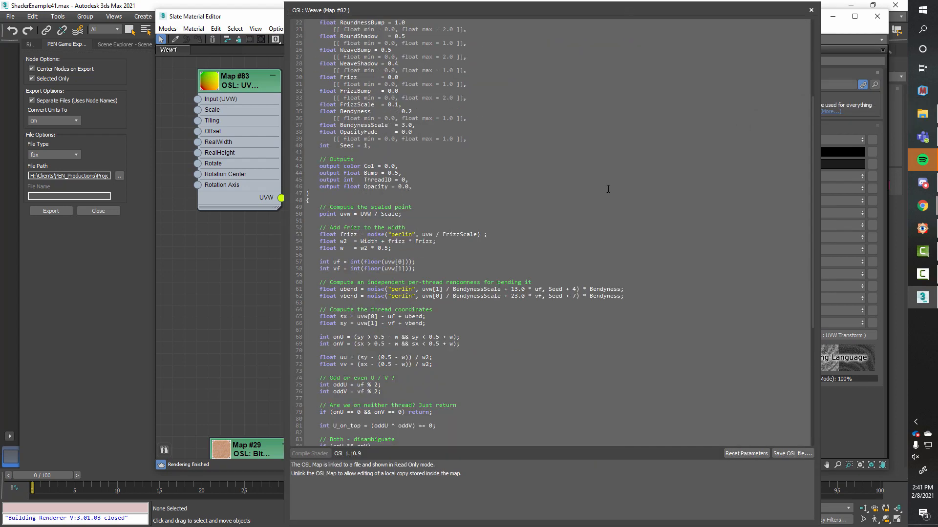
pyautogui.scroll(15, 610, 184)
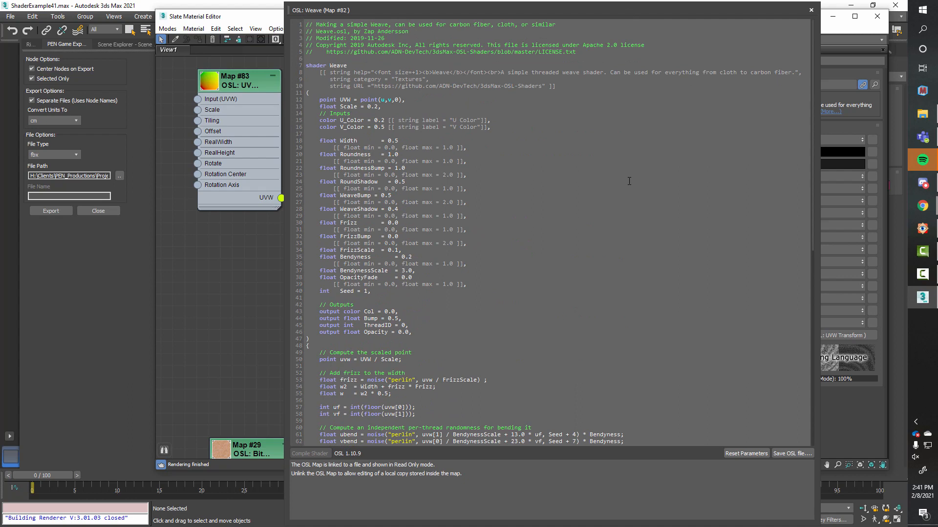
pyautogui.click(812, 11)
# Step: Shift the Weave node away from the UVW Transform node, show Map #83's parameters and widen that node
pyautogui.moveTo(351, 87); pyautogui.dragTo(382, 82)
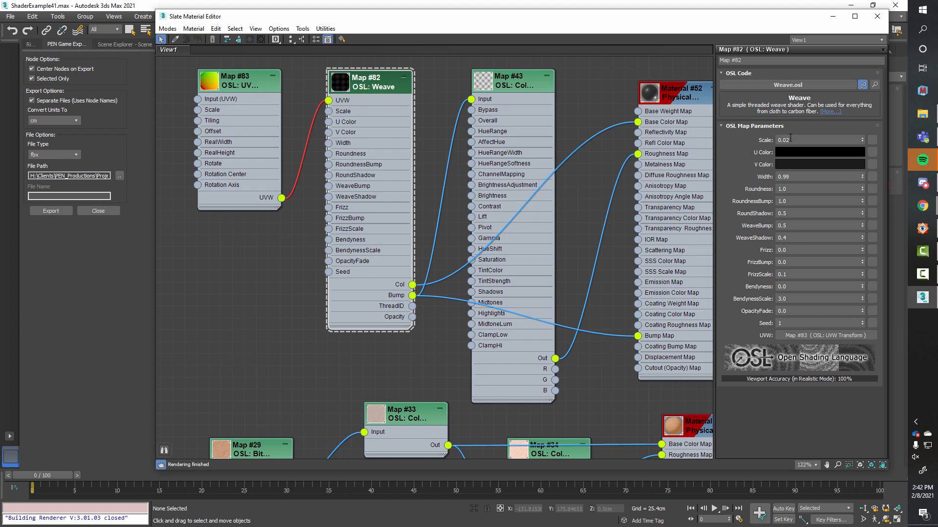
pyautogui.click(245, 84)
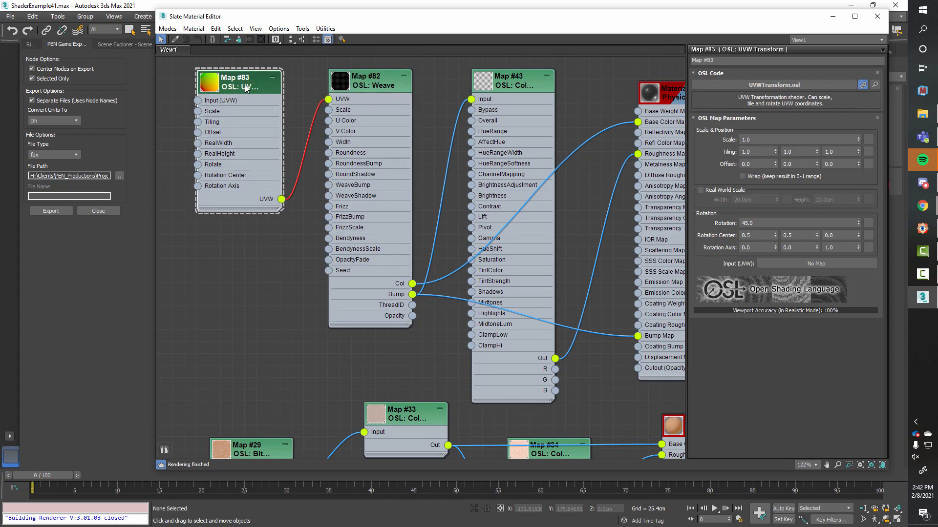
pyautogui.moveTo(281, 212); pyautogui.dragTo(306, 212)
# Step: Look through the OSL UVW Coordinates maps, including UVW Transform, without adding one
pyautogui.rightClick(267, 250)
pyautogui.moveTo(315, 268)
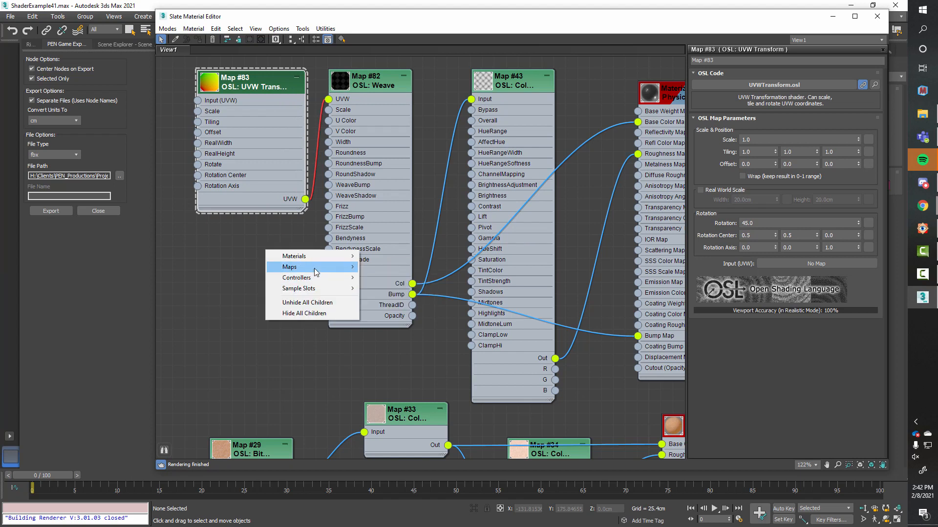
pyautogui.moveTo(400, 268)
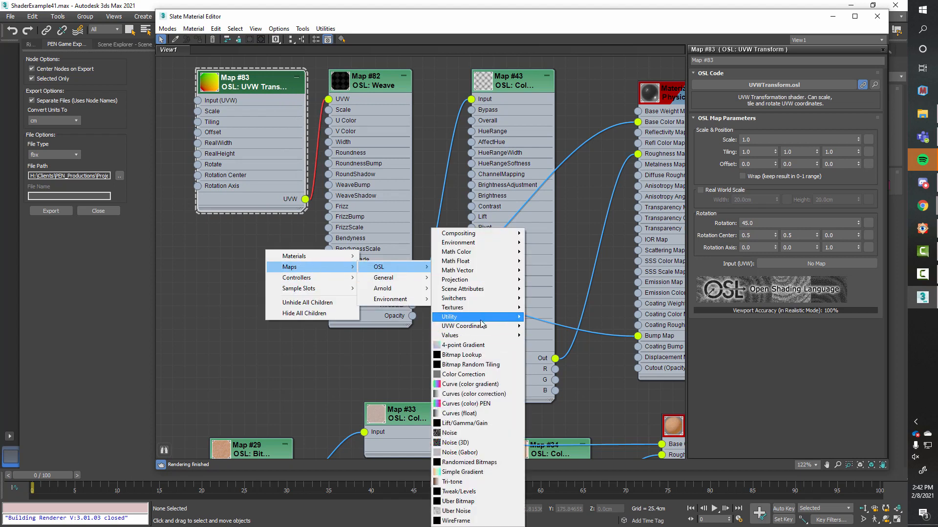
pyautogui.moveTo(485, 317)
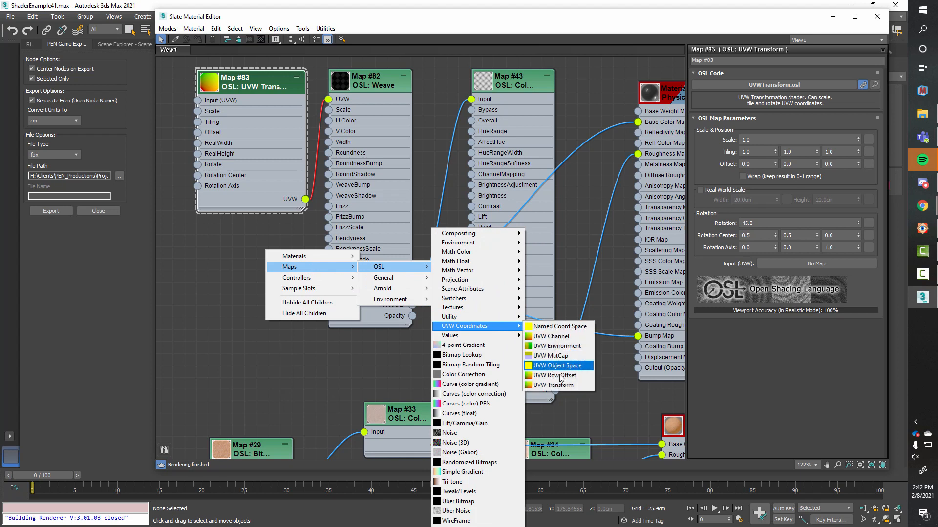
pyautogui.click(226, 311)
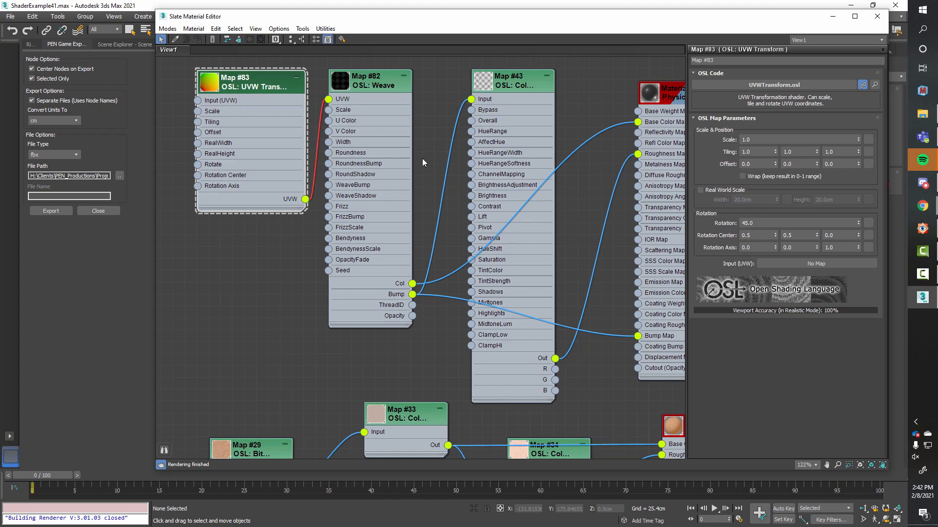
# Step: Show the parameters of the Map #82 Weave node and the Map #43 Color Correction node in turn
pyautogui.moveTo(452, 156); pyautogui.dragTo(413, 155, button='middle')
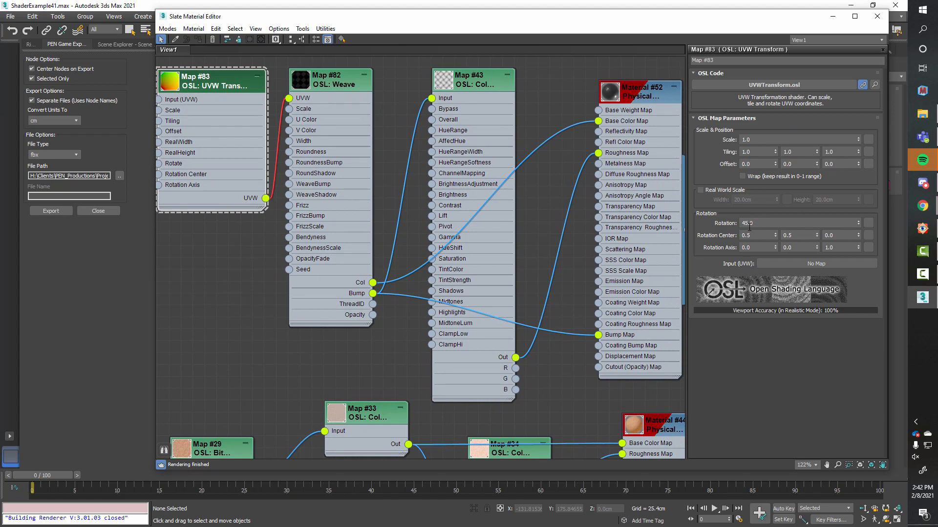
pyautogui.click(329, 83)
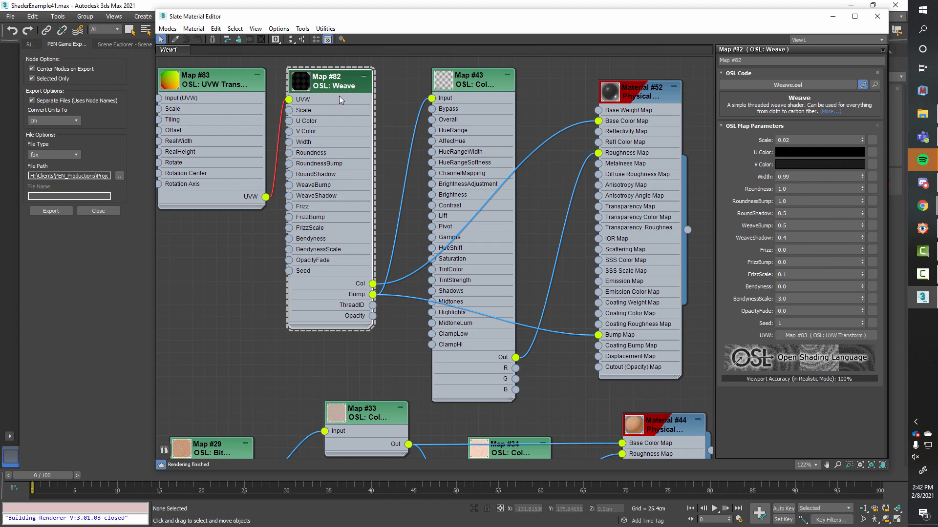
pyautogui.click(485, 85)
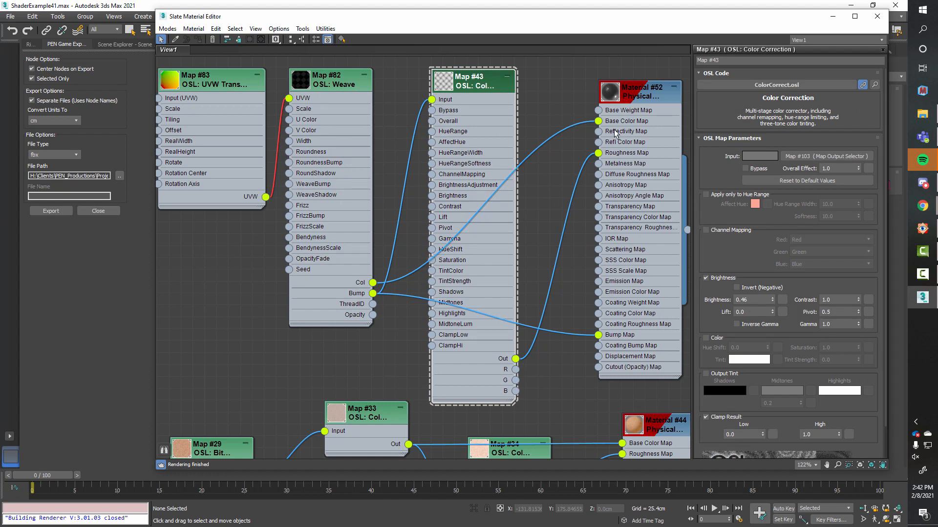
# Step: Nudge the Weave and Map #43 Color Correction nodes slightly to the right and show Material #52's parameters
pyautogui.moveTo(362, 84); pyautogui.dragTo(373, 84)
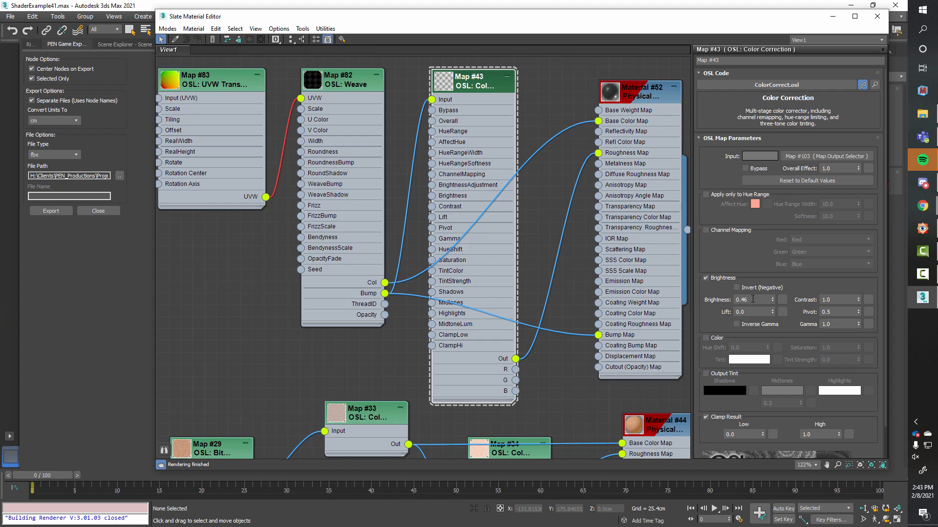
pyautogui.moveTo(479, 81); pyautogui.dragTo(490, 81)
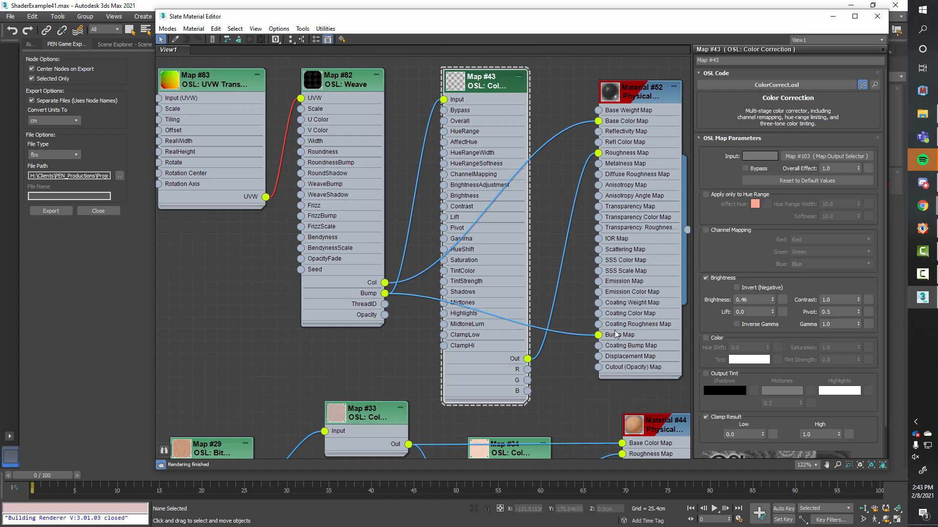
pyautogui.click(650, 100)
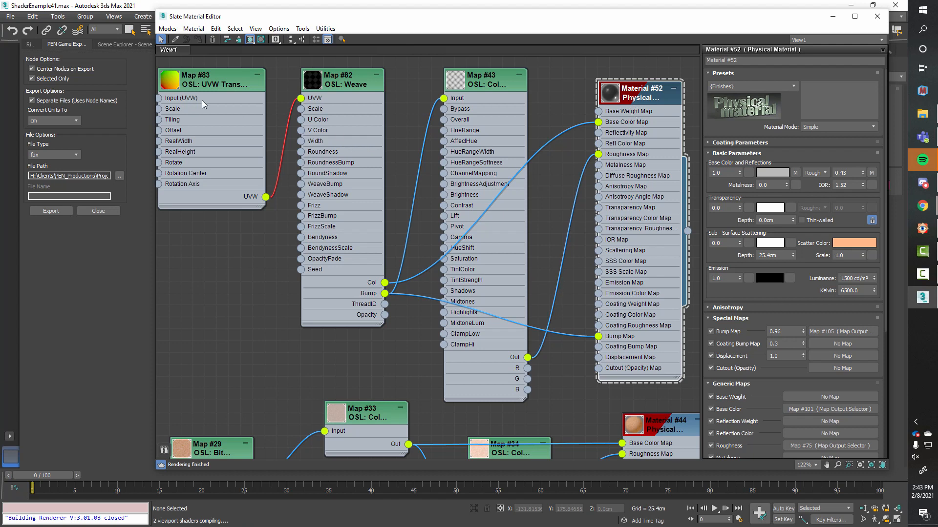
# Step: Hide the unused slots on all four nodes of the woven Material #52 network
pyautogui.moveTo(180, 59); pyautogui.dragTo(648, 195)
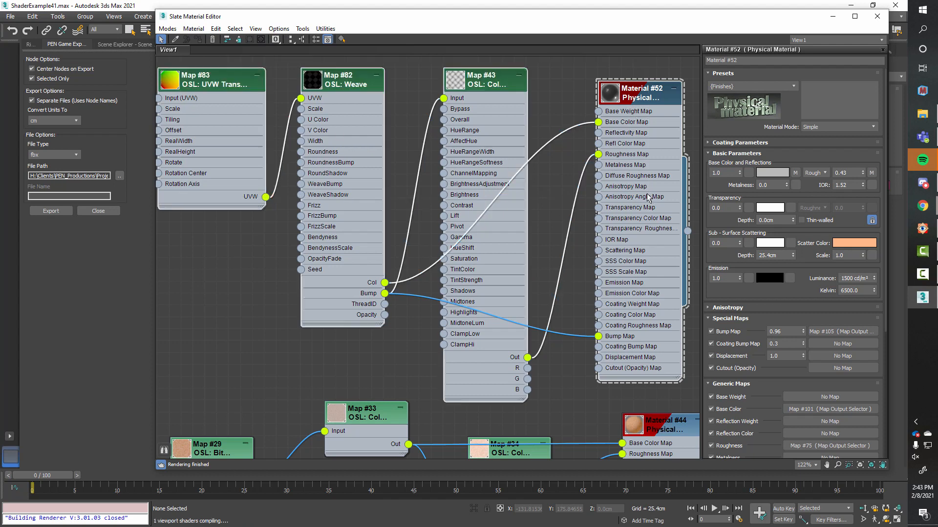
pyautogui.press('h')
pyautogui.moveTo(598, 228); pyautogui.dragTo(589, 135, button='middle')
# Step: Show the Material #44 Physical Material parameters and examine its sub-surface scattering weight
pyautogui.scroll(-4, 590, 137)
pyautogui.moveTo(578, 207); pyautogui.dragTo(553, 131, button='middle')
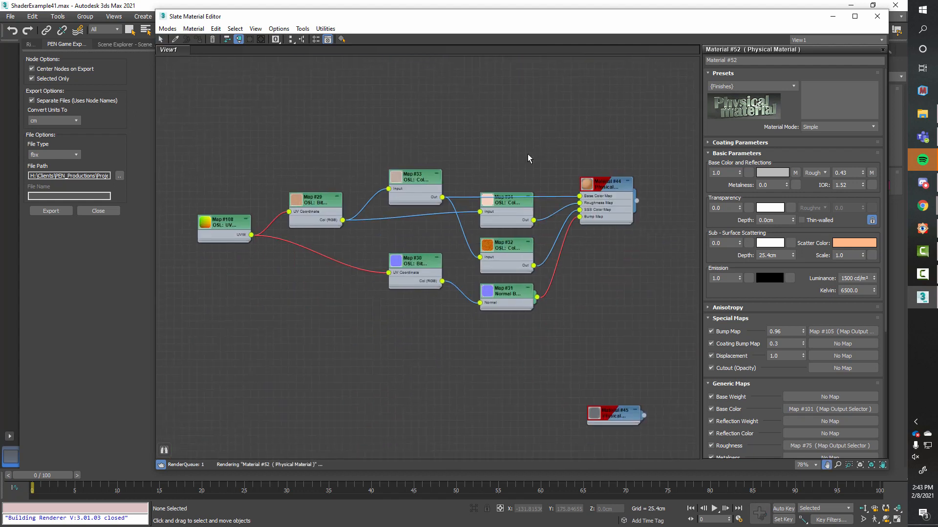
pyautogui.scroll(1, 517, 155)
pyautogui.moveTo(511, 154); pyautogui.dragTo(535, 156, button='middle')
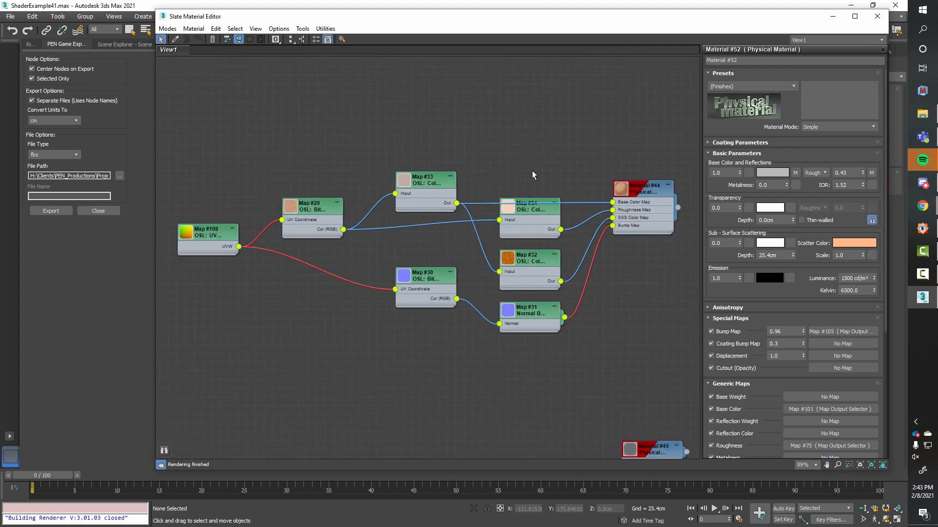
pyautogui.doubleClick(643, 193)
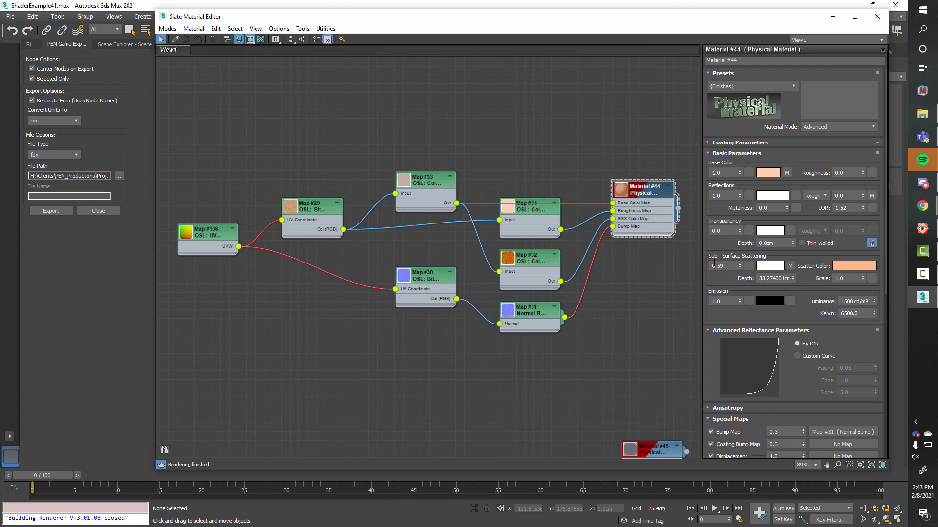
pyautogui.doubleClick(732, 267)
# Step: Widen the Map #108 UVW Transform and Map #29 Bitmap Lookup nodes and show Map #29's parameters
pyautogui.moveTo(193, 244); pyautogui.dragTo(238, 254)
pyautogui.moveTo(307, 212); pyautogui.dragTo(307, 211)
pyautogui.click(209, 235)
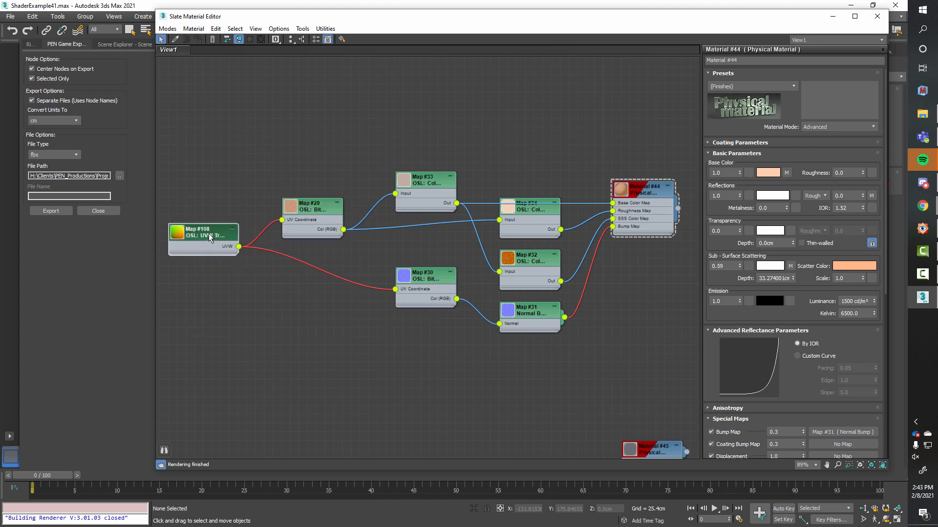
pyautogui.click(307, 208)
pyautogui.moveTo(342, 242)
pyautogui.mouseDown()
pyautogui.moveTo(381, 246)
pyautogui.moveTo(352, 241)
pyautogui.mouseUp()
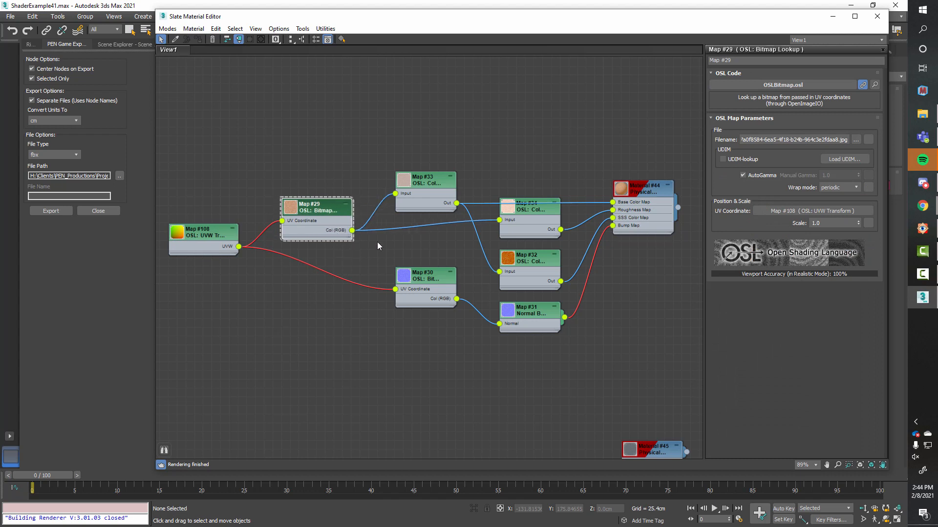
# Step: Widen Map #30, stack it below Map #29 with left edges aligned, and center the UVW Transform node beside them
pyautogui.moveTo(313, 209); pyautogui.dragTo(313, 192)
pyautogui.moveTo(440, 277); pyautogui.dragTo(318, 278)
pyautogui.moveTo(335, 314); pyautogui.dragTo(362, 313)
pyautogui.click(330, 203)
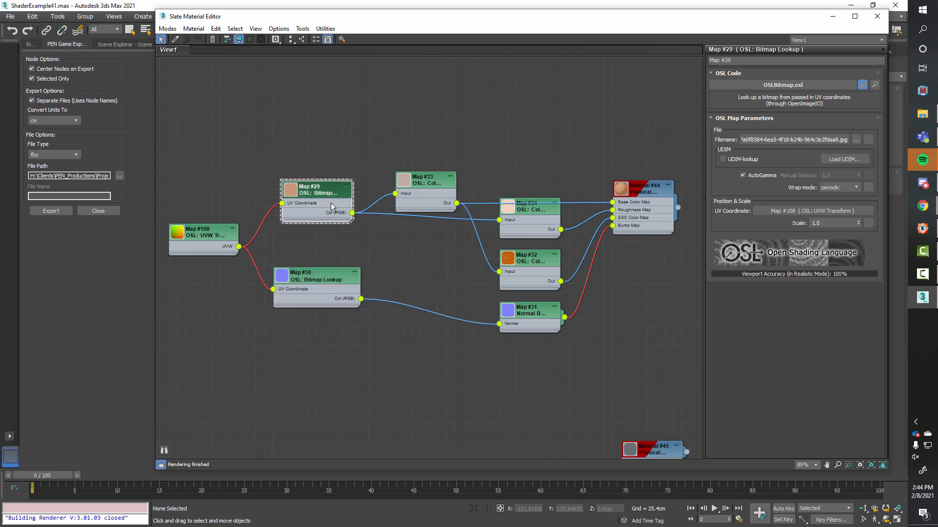
pyautogui.moveTo(324, 282); pyautogui.dragTo(349, 297)
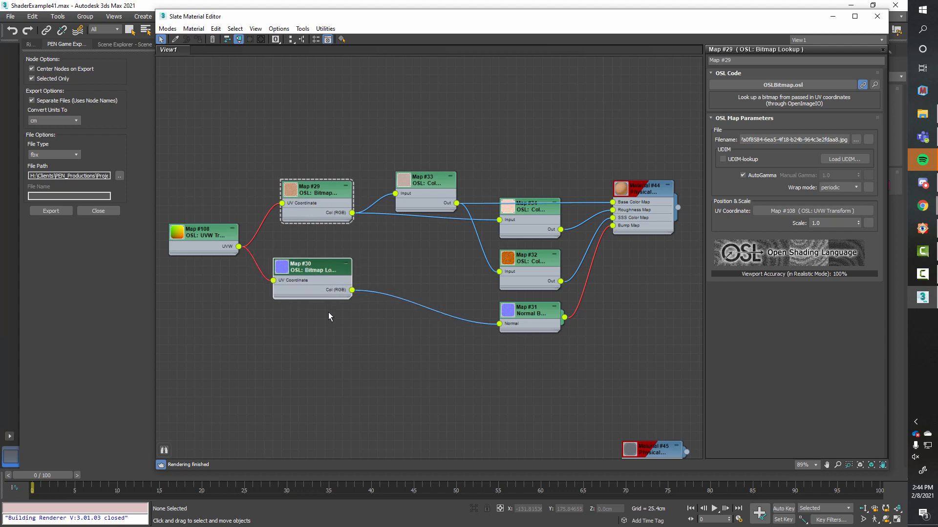
pyautogui.moveTo(204, 231)
pyautogui.mouseDown()
pyautogui.moveTo(219, 230)
pyautogui.moveTo(204, 222)
pyautogui.mouseUp()
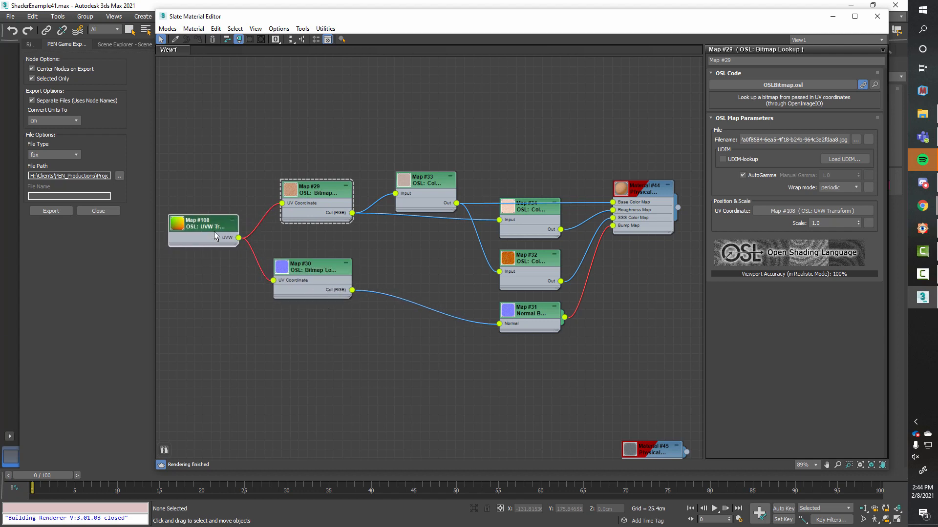
pyautogui.moveTo(321, 194); pyautogui.dragTo(311, 192)
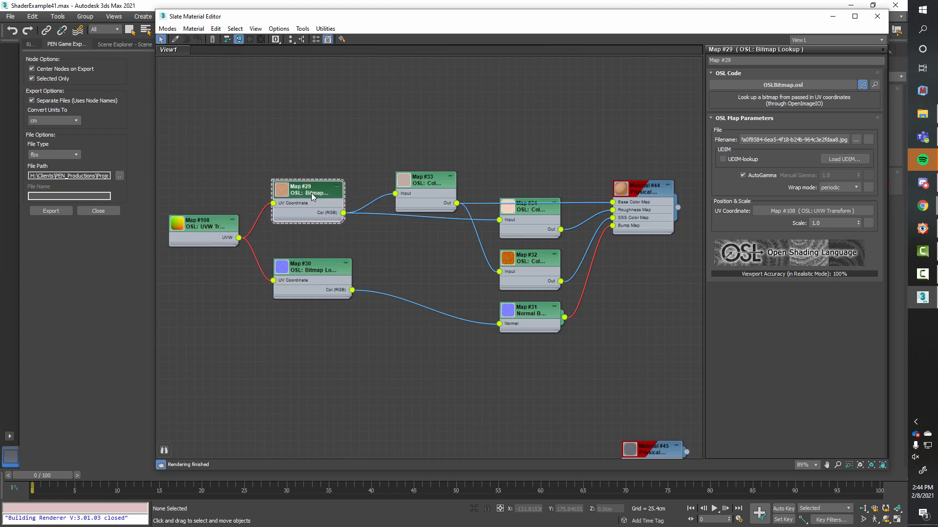
# Step: Show the parameters of the Map #30 Bitmap Lookup node and the Map #108 UVW Transform node
pyautogui.click(318, 271)
pyautogui.doubleClick(317, 270)
pyautogui.click(324, 195)
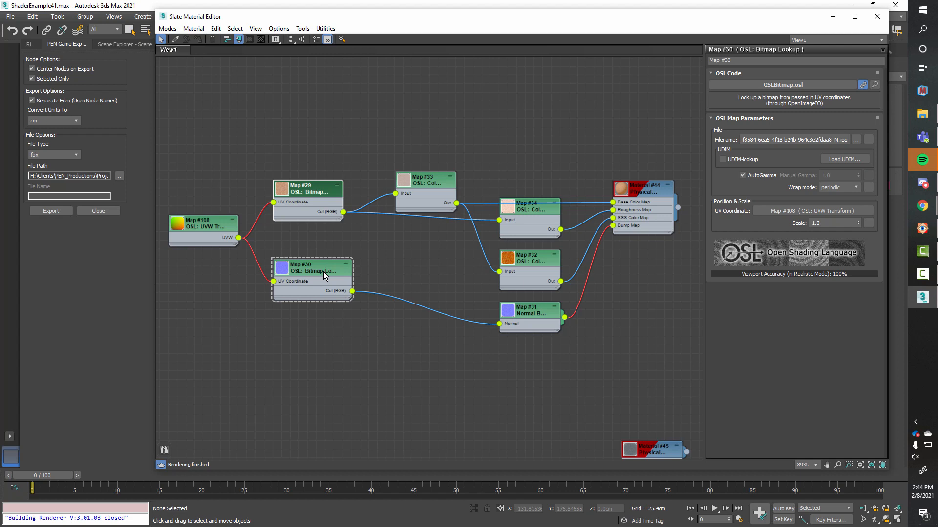
pyautogui.moveTo(217, 230)
pyautogui.mouseDown()
pyautogui.moveTo(209, 236)
pyautogui.moveTo(210, 225)
pyautogui.mouseUp()
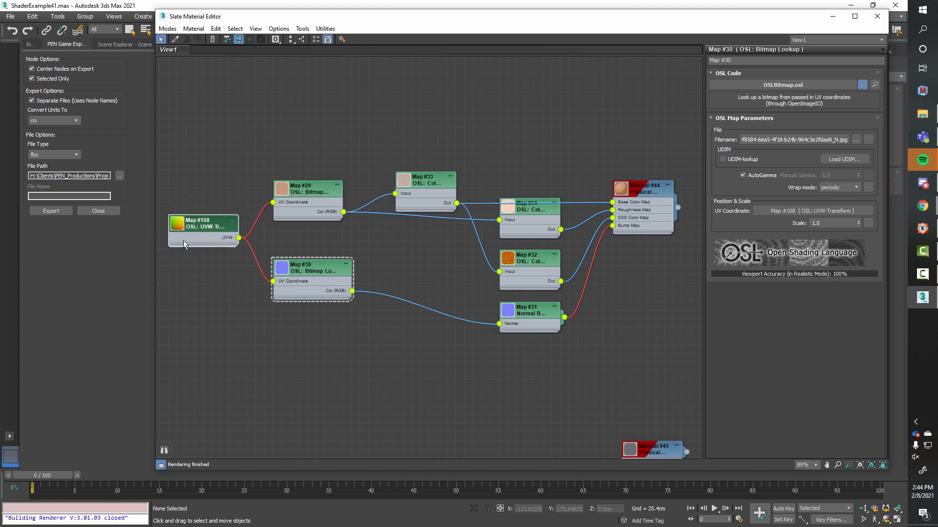
pyautogui.click(203, 231)
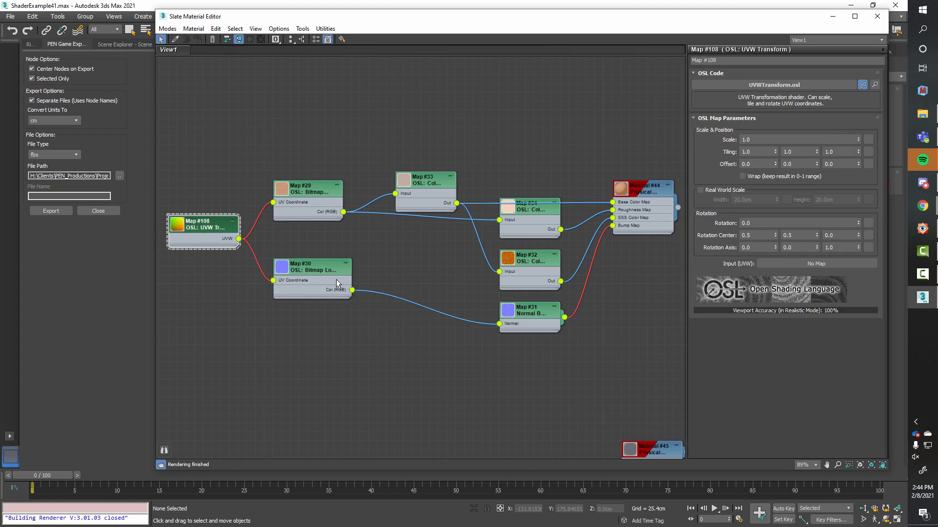
# Step: Widen the Map #33 Color Correction node and move it slightly left, away from Map #34
pyautogui.moveTo(455, 211)
pyautogui.mouseDown()
pyautogui.moveTo(473, 211)
pyautogui.moveTo(464, 213)
pyautogui.mouseUp()
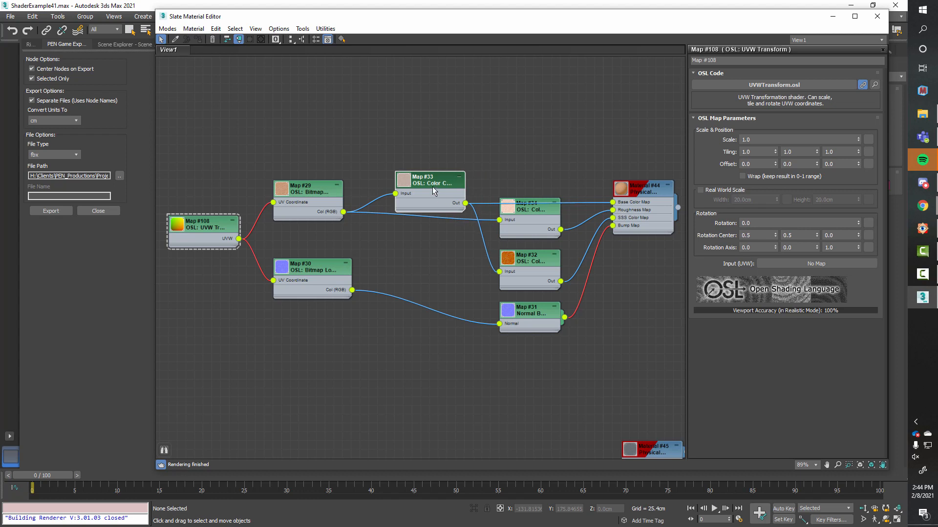
pyautogui.moveTo(429, 181); pyautogui.dragTo(420, 182)
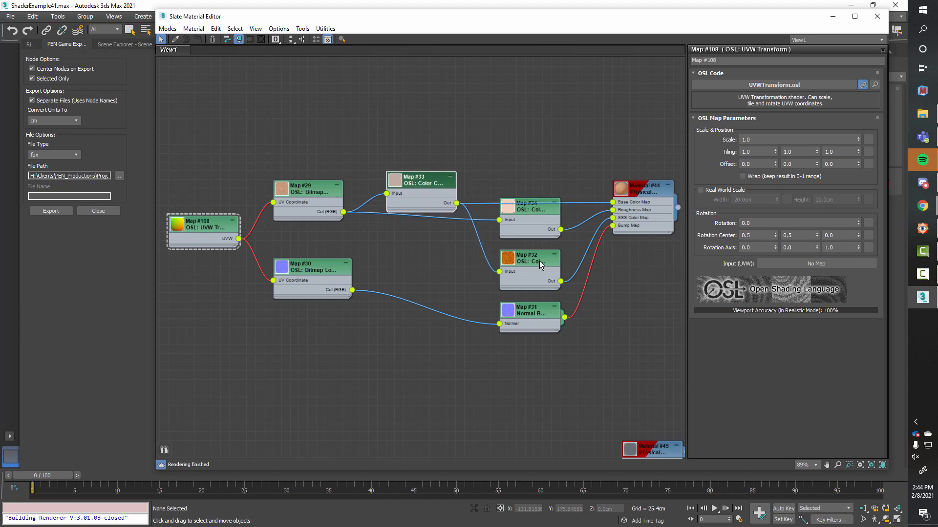
# Step: Review the parameters of Color Correction nodes Map #32 and Map #34, the Map #31 Normal Bump and Material #44
pyautogui.click(552, 277)
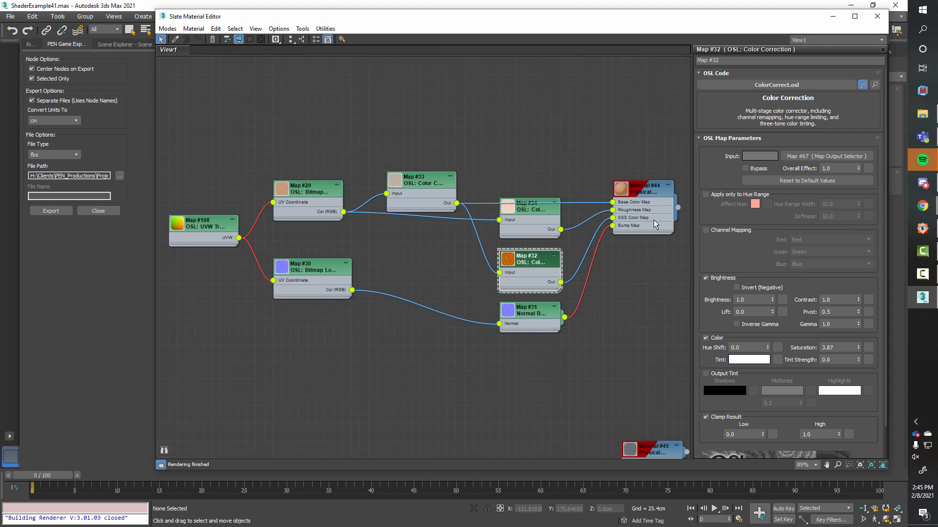
pyautogui.click(537, 210)
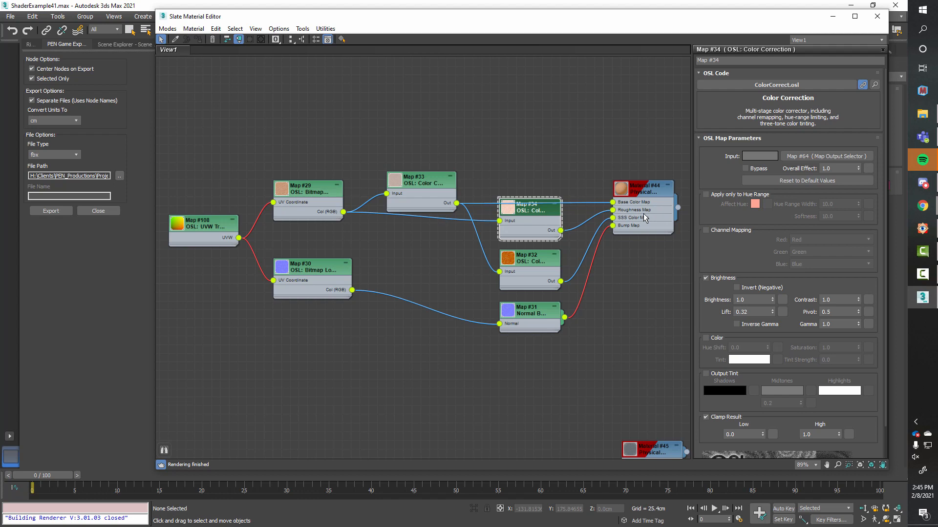
pyautogui.doubleClick(539, 318)
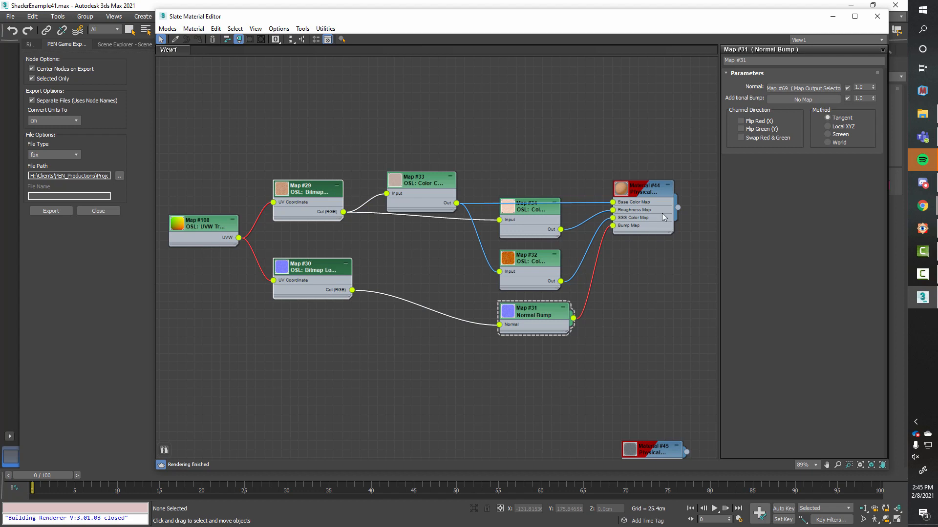
pyautogui.doubleClick(653, 183)
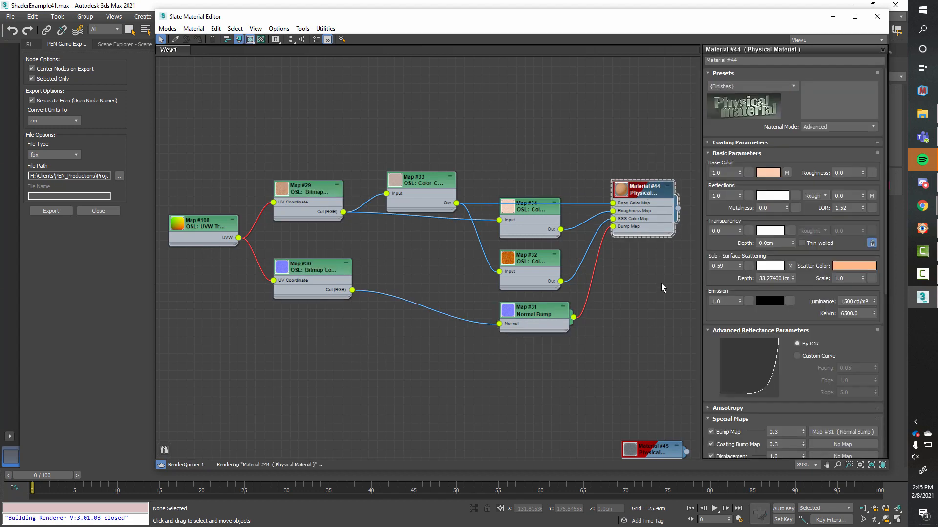
# Step: Show the parameters of the Material #45 Physical Material and move the editor window to uncover the main interface
pyautogui.moveTo(662, 283); pyautogui.dragTo(644, 201, button='middle')
pyautogui.scroll(-2, 644, 202)
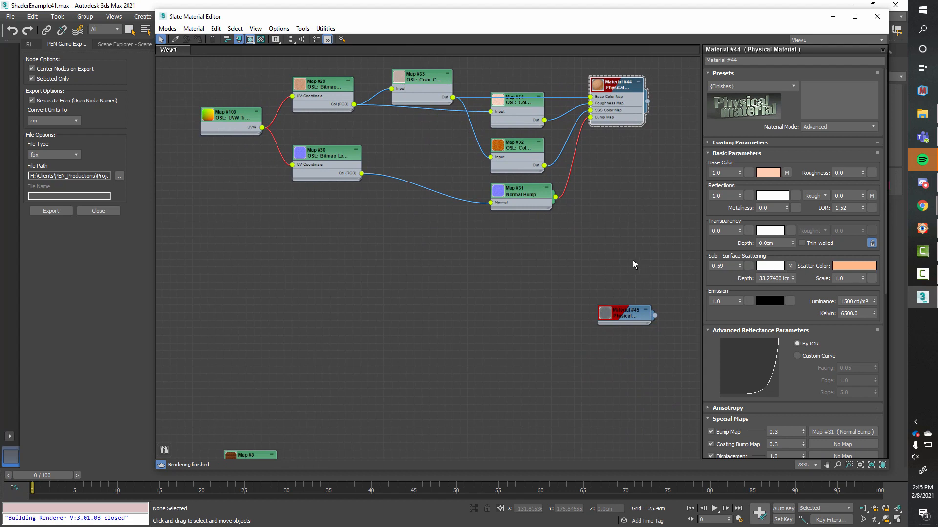
pyautogui.scroll(-5, 632, 260)
pyautogui.scroll(5, 584, 226)
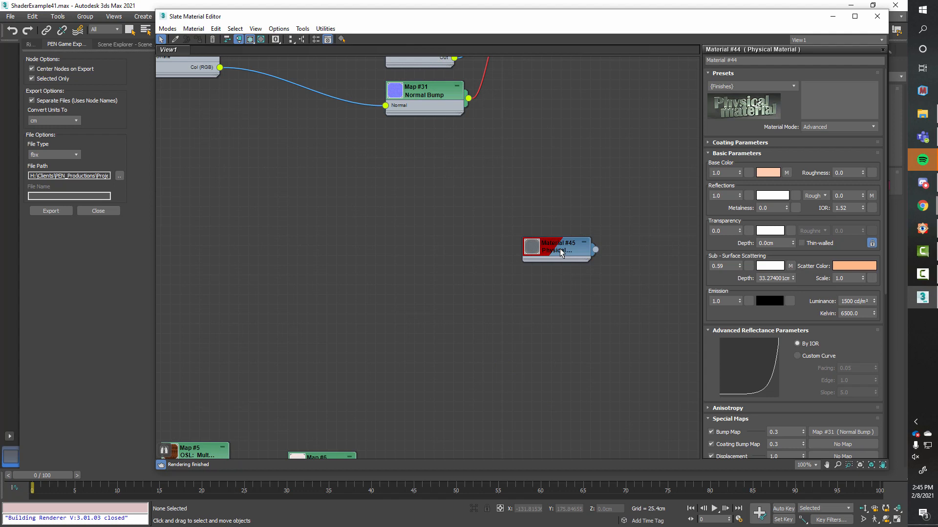
pyautogui.doubleClick(557, 249)
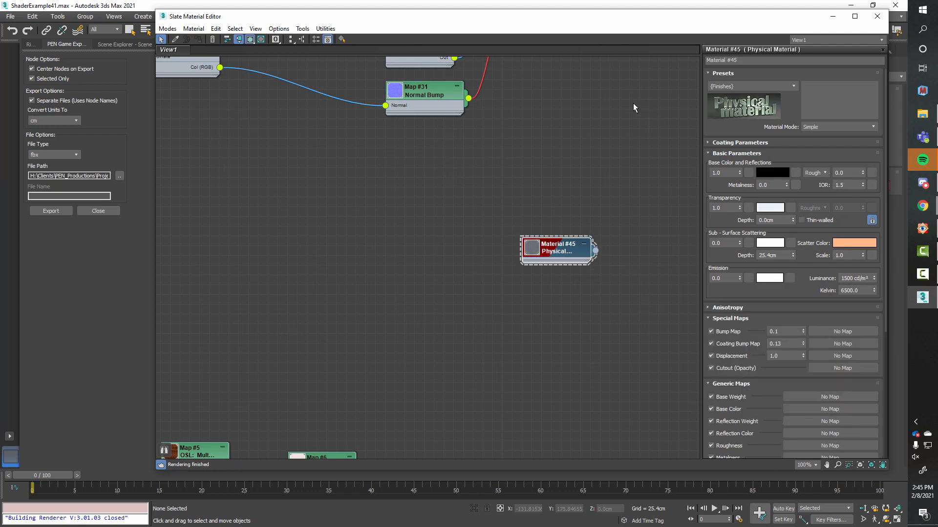
pyautogui.moveTo(603, 16); pyautogui.dragTo(647, 33)
# Step: Reveal all unused map slots on the Material #45 Physical Material node and shift the node slightly right
pyautogui.moveTo(509, 270); pyautogui.dragTo(510, 176)
pyautogui.press('h')
pyautogui.scroll(2, 491, 168)
pyautogui.moveTo(575, 139); pyautogui.dragTo(559, 107, button='middle')
pyautogui.scroll(-1, 558, 106)
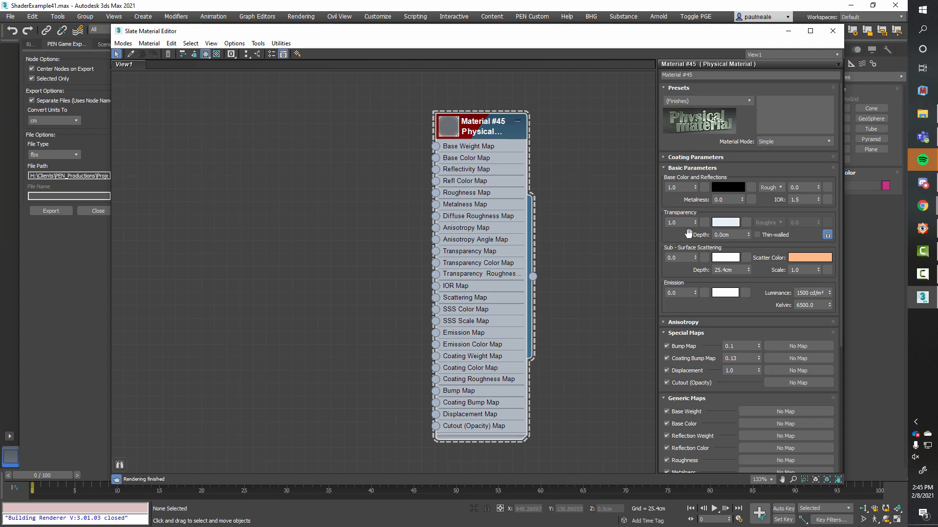
pyautogui.moveTo(484, 129); pyautogui.dragTo(497, 128)
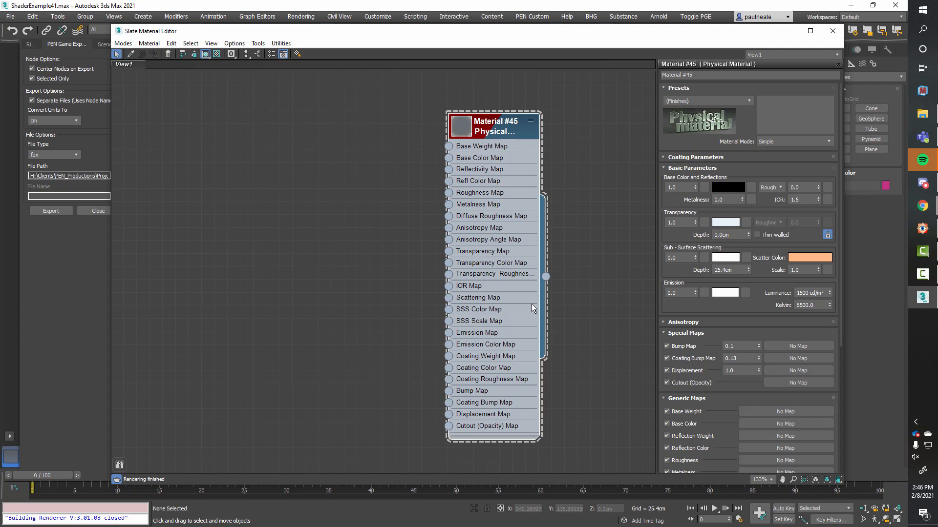
# Step: Look through the Physical Material presets of Material #45 without choosing one, and examine the Multi/Sub-Object material's node network
pyautogui.click(746, 101)
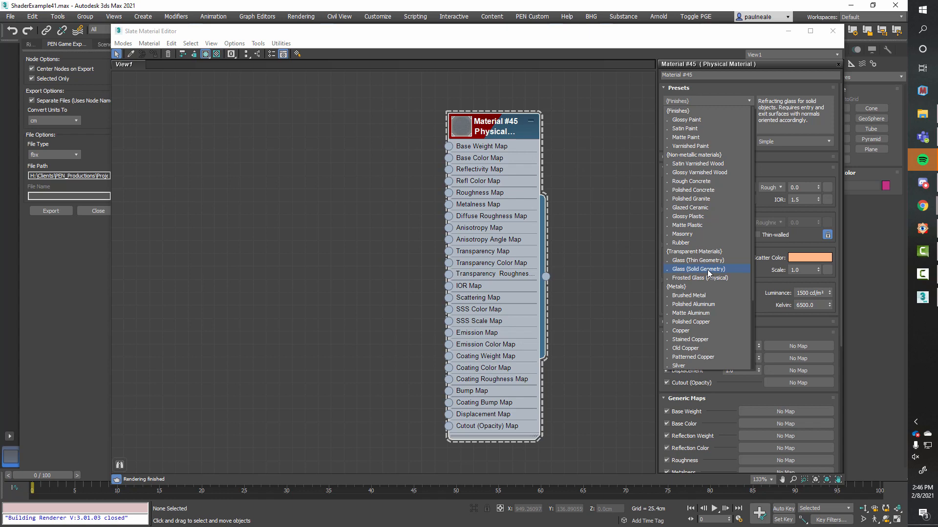
pyautogui.click(619, 262)
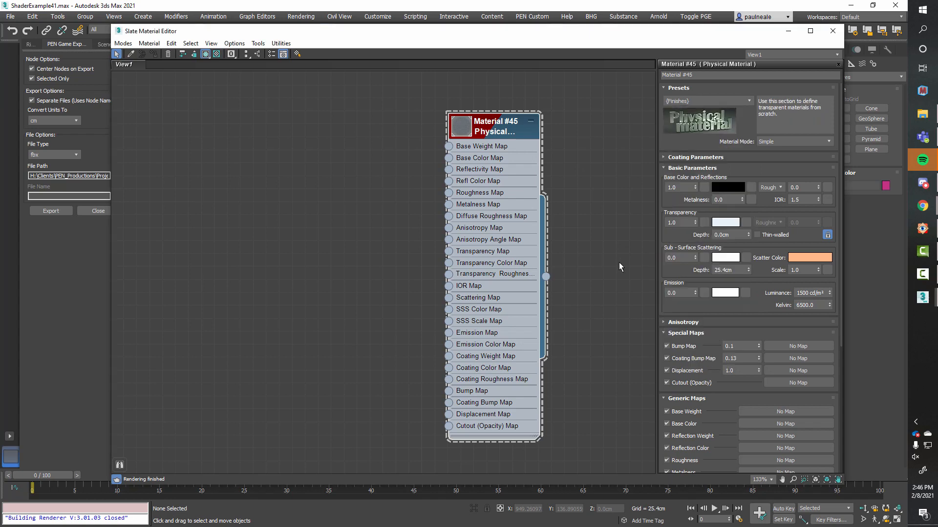
pyautogui.moveTo(632, 292); pyautogui.dragTo(605, 97, button='middle')
pyautogui.scroll(-3, 605, 96)
pyautogui.moveTo(519, 410); pyautogui.dragTo(631, 327, button='middle')
pyautogui.scroll(-1, 599, 325)
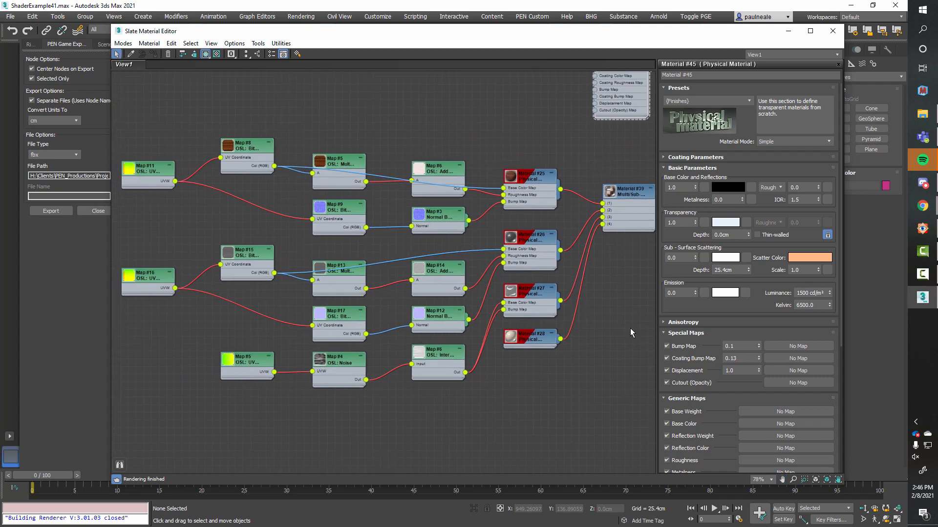
pyautogui.scroll(-2, 630, 329)
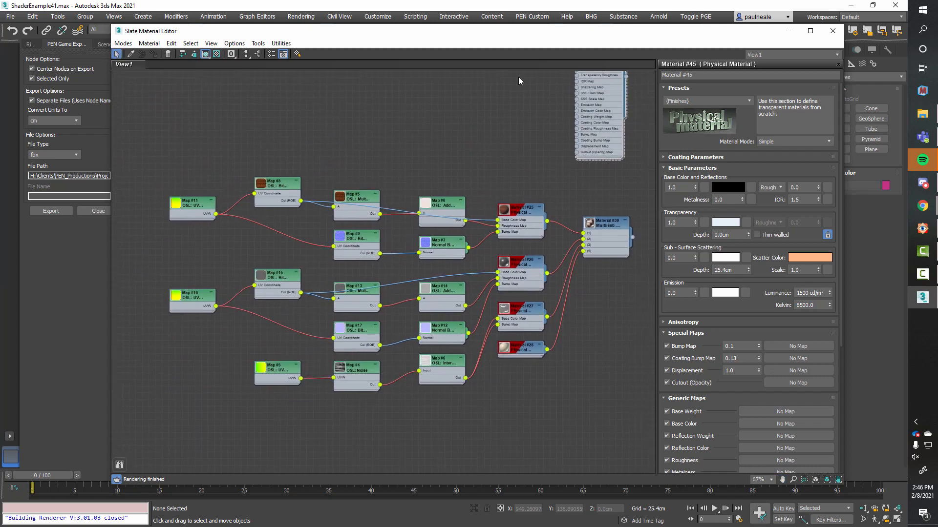
# Step: Select the multi-material knob at the far end of the row and toggle its Edit Poly modifier off and on to compare
pyautogui.moveTo(529, 34); pyautogui.dragTo(937, 59)
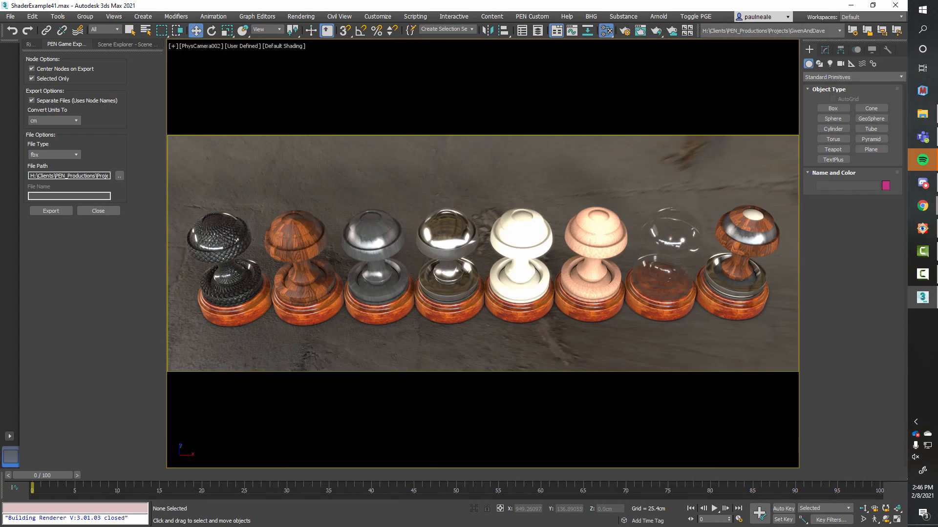
pyautogui.click(738, 257)
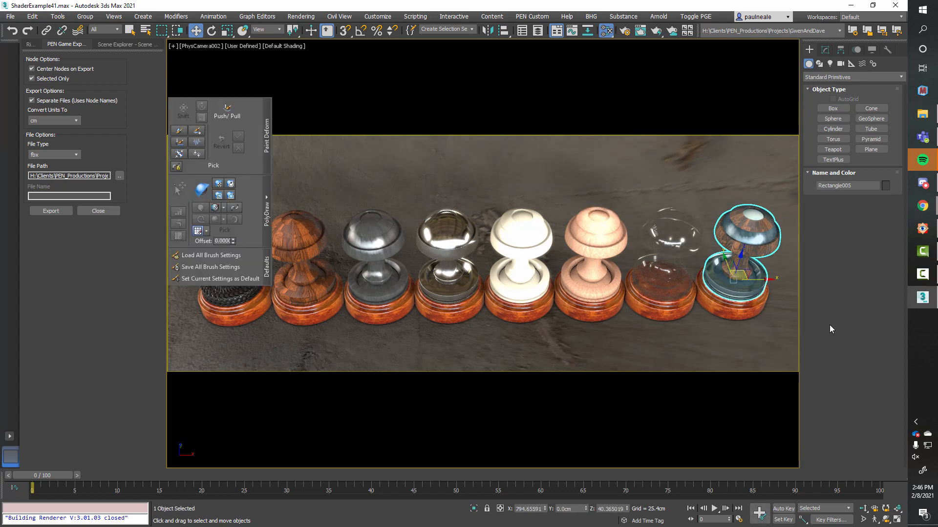
pyautogui.click(825, 49)
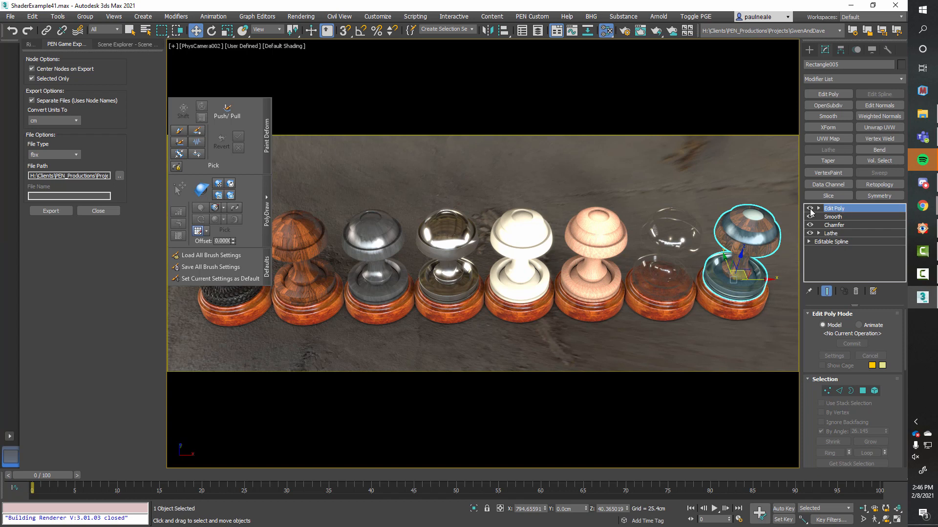
pyautogui.click(810, 209)
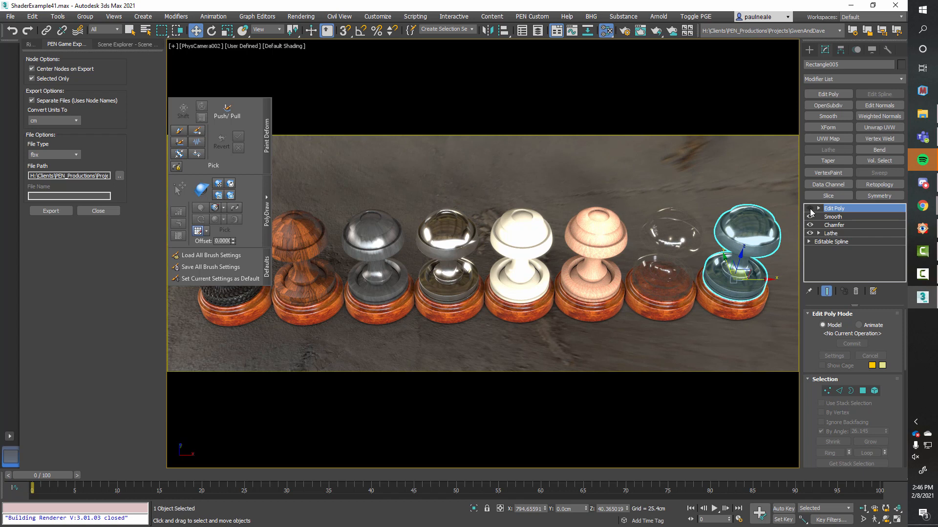
pyautogui.click(810, 210)
pyautogui.click(810, 210)
pyautogui.click(810, 209)
pyautogui.click(810, 210)
pyautogui.click(810, 210)
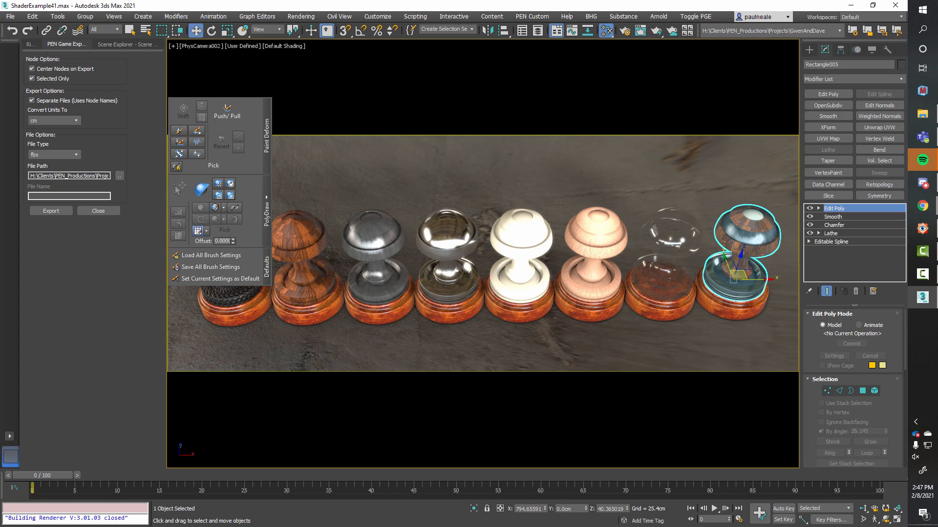
# Step: Open the Slate Material Editor, reposition the Material #39 Multi/Sub-Object node beside its four sub-materials, and show its parameters
pyautogui.press('m')
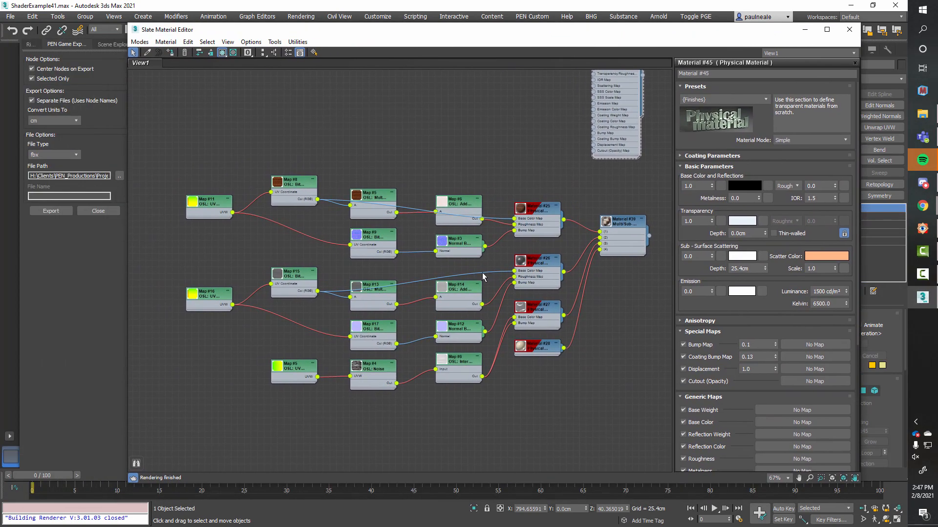
pyautogui.click(625, 221)
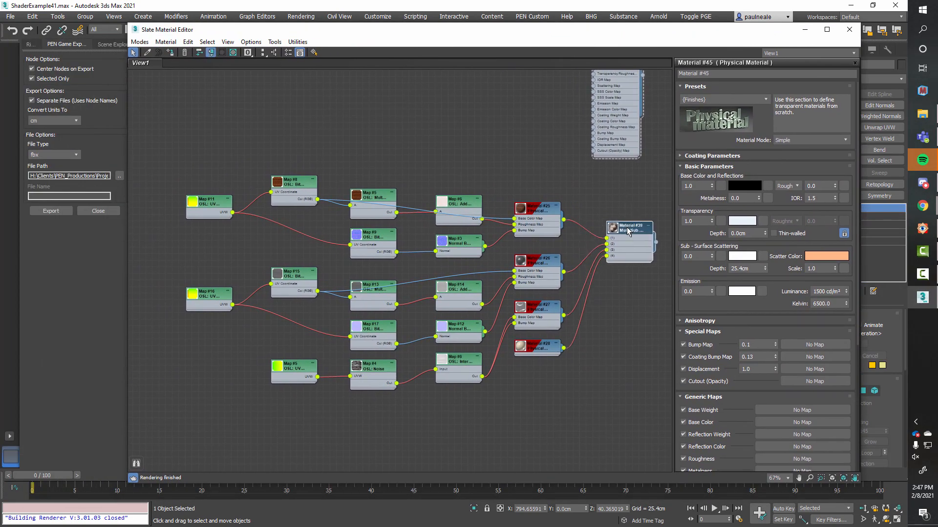
pyautogui.scroll(3, 622, 223)
pyautogui.moveTo(560, 202); pyautogui.dragTo(553, 223)
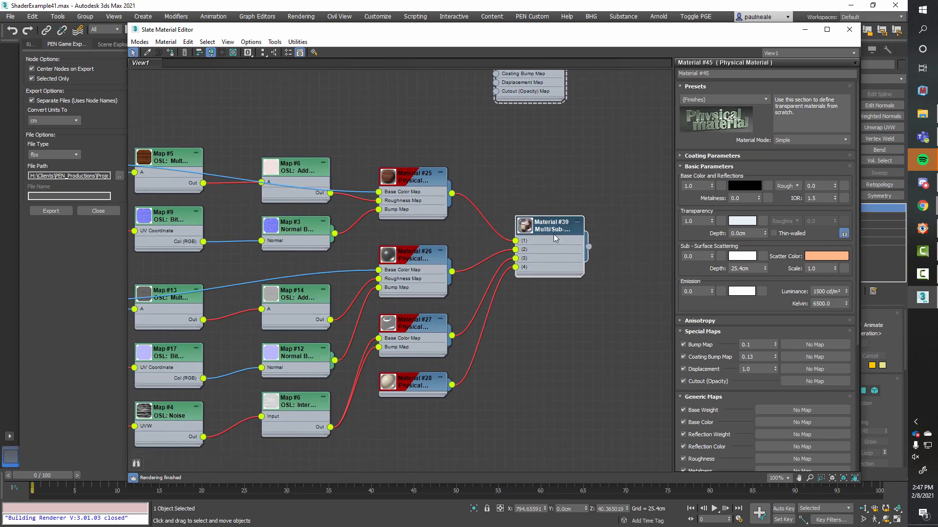
pyautogui.scroll(2, 546, 277)
pyautogui.moveTo(581, 173); pyautogui.dragTo(582, 187)
pyautogui.moveTo(507, 236); pyautogui.dragTo(562, 223, button='middle')
pyautogui.moveTo(504, 189); pyautogui.dragTo(519, 216, button='middle')
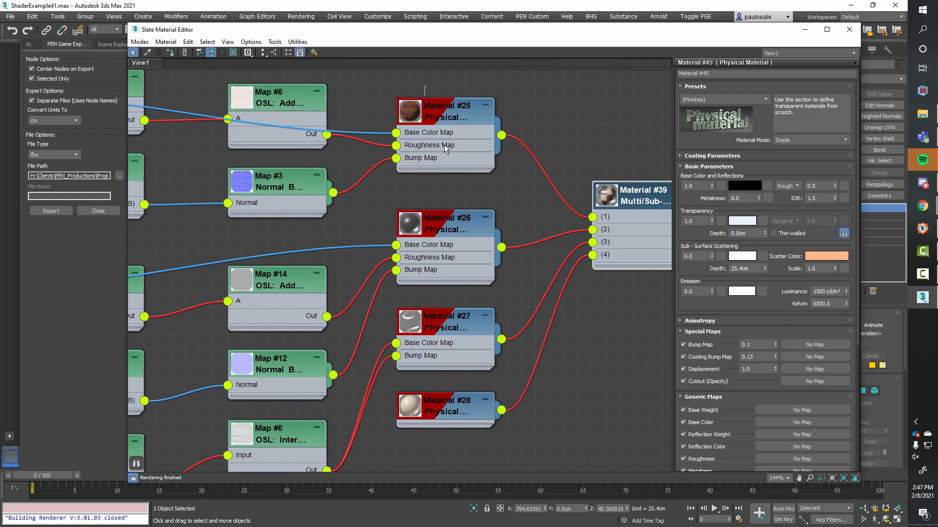
pyautogui.moveTo(444, 145); pyautogui.dragTo(483, 455)
pyautogui.moveTo(593, 357); pyautogui.dragTo(551, 347, button='middle')
pyautogui.moveTo(604, 190); pyautogui.dragTo(588, 209)
pyautogui.doubleClick(583, 211)
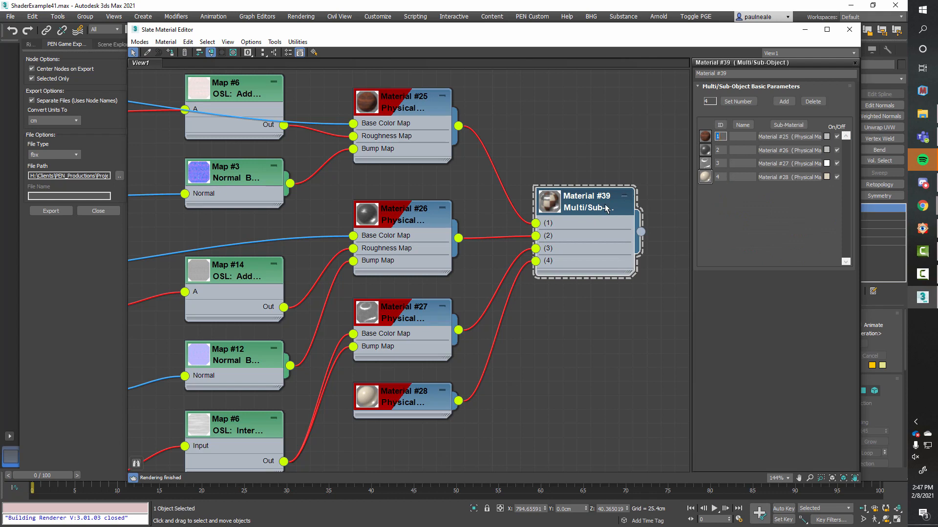
# Step: Trace the map nodes feeding the sub-materials and select the Map #11, #8, #5, #9, #6 and #3 nodes behind Material #25
pyautogui.moveTo(524, 248); pyautogui.dragTo(677, 219, button='middle')
pyautogui.scroll(-4, 587, 222)
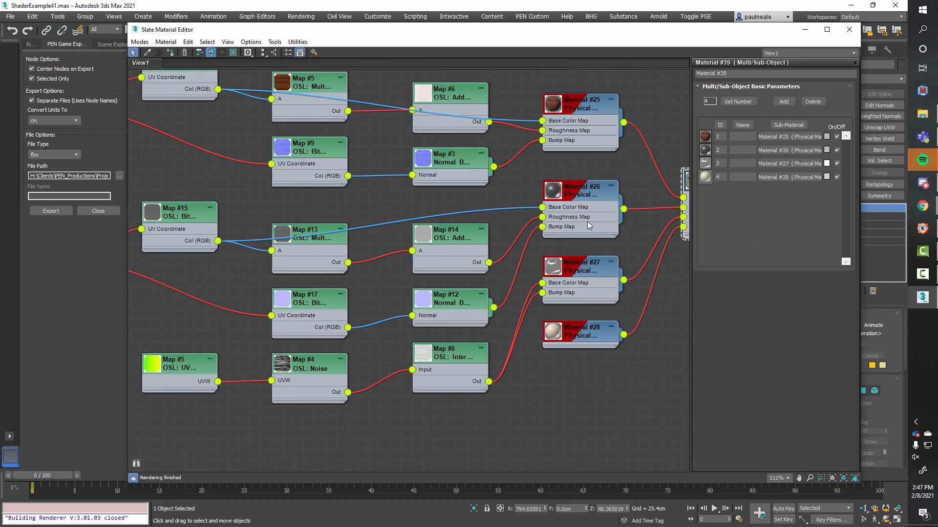
pyautogui.moveTo(522, 215); pyautogui.dragTo(574, 234, button='middle')
pyautogui.scroll(-1, 575, 235)
pyautogui.moveTo(202, 112); pyautogui.dragTo(544, 226)
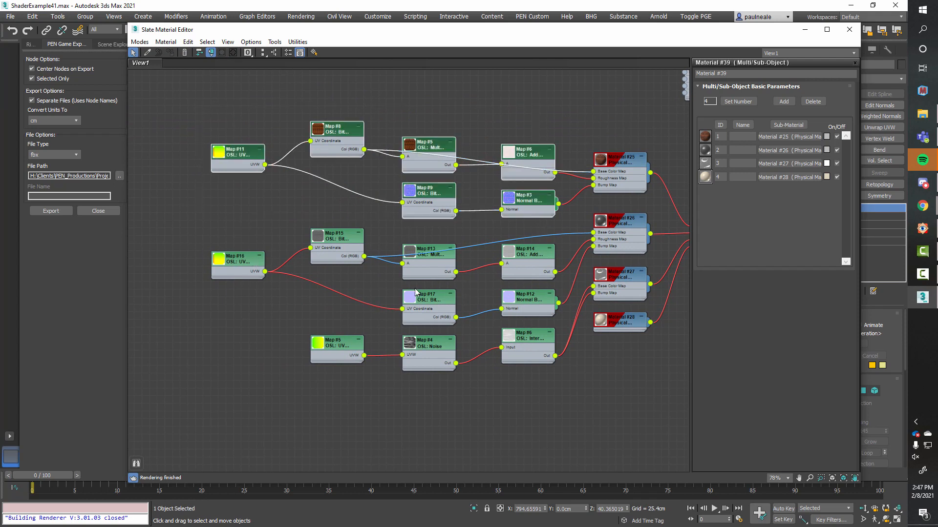
# Step: Select the lowest chain of Map #5, Map #4 Noise and Map #6 nodes and move it slightly down
pyautogui.moveTo(283, 329); pyautogui.dragTo(547, 412)
pyautogui.moveTo(525, 343); pyautogui.dragTo(527, 350)
pyautogui.moveTo(586, 362); pyautogui.dragTo(543, 359, button='middle')
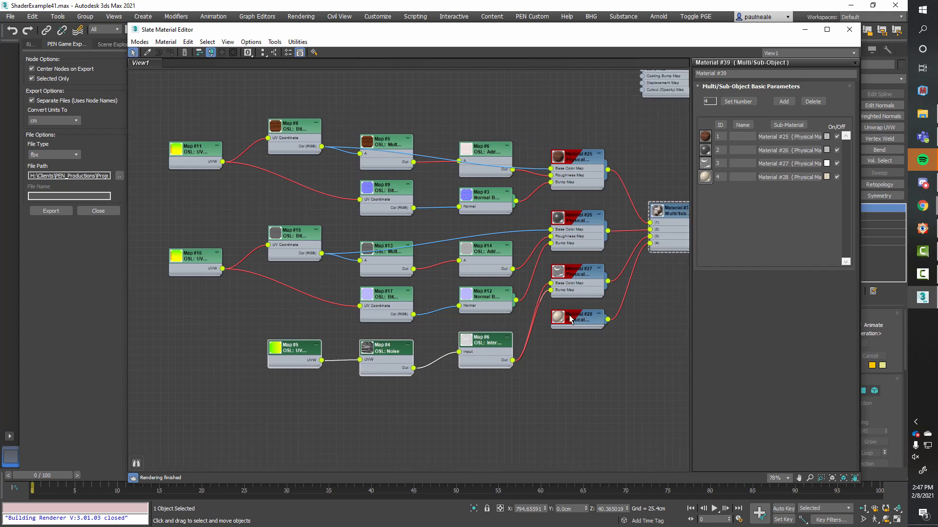
pyautogui.moveTo(642, 324); pyautogui.dragTo(623, 322, button='middle')
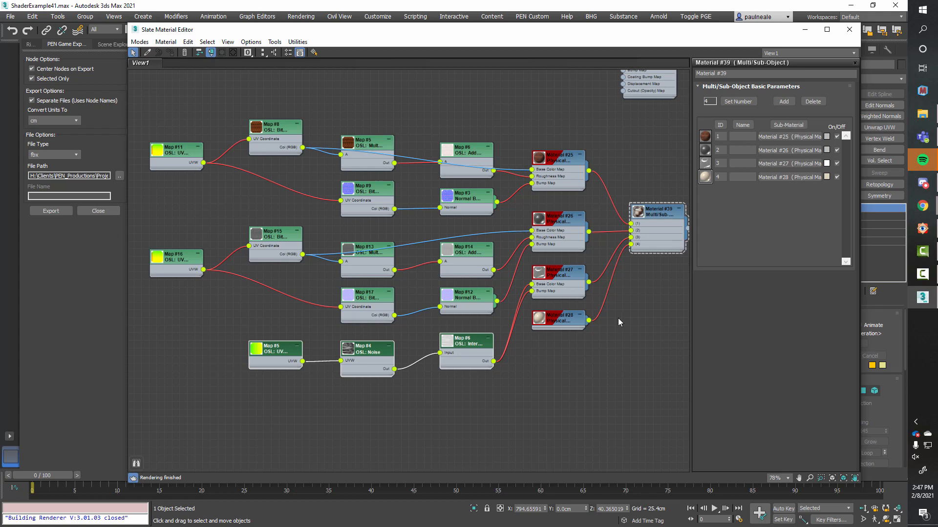
# Step: Close the Slate Material Editor and deselect the multi-material knob in the viewport
pyautogui.press('m')
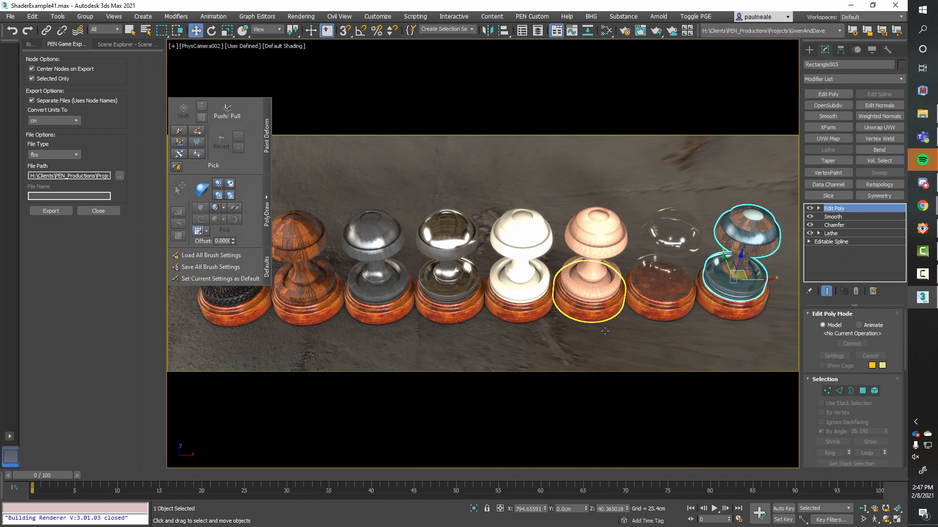
pyautogui.click(740, 112)
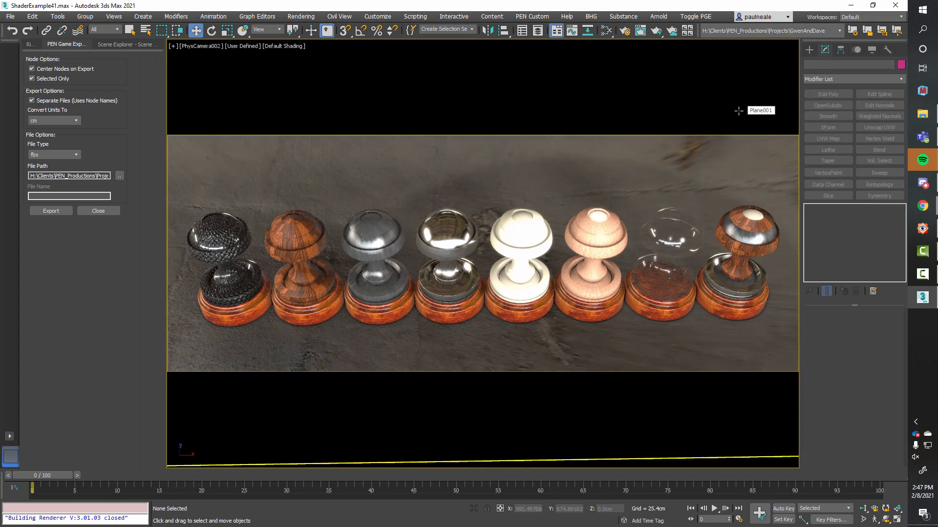